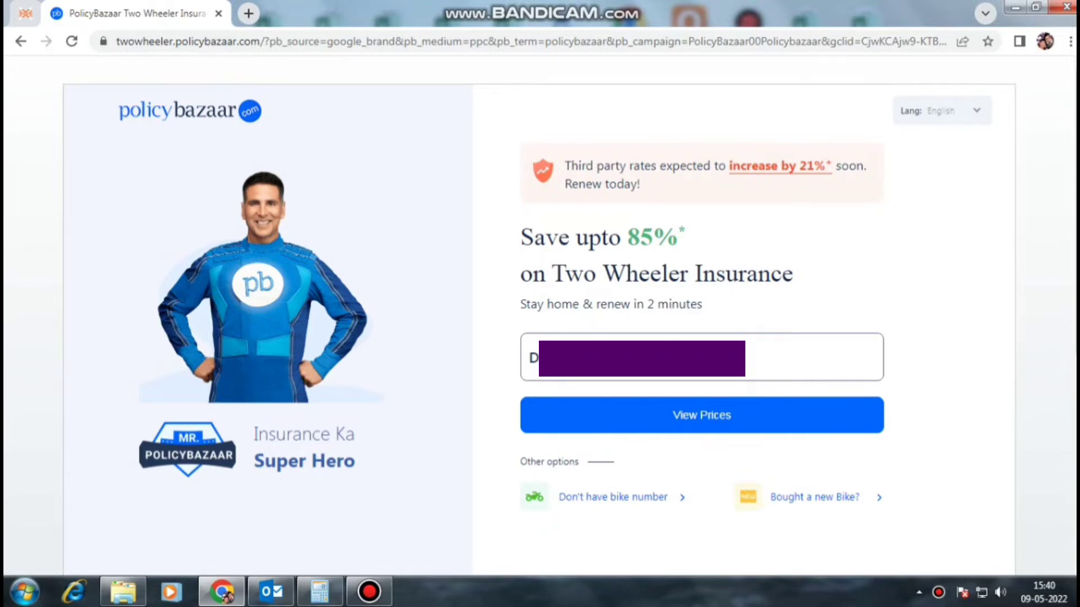
- View prices for the entered bike number and pick HERO HONDA PASSION PRO as make and model
left_click(699, 425)
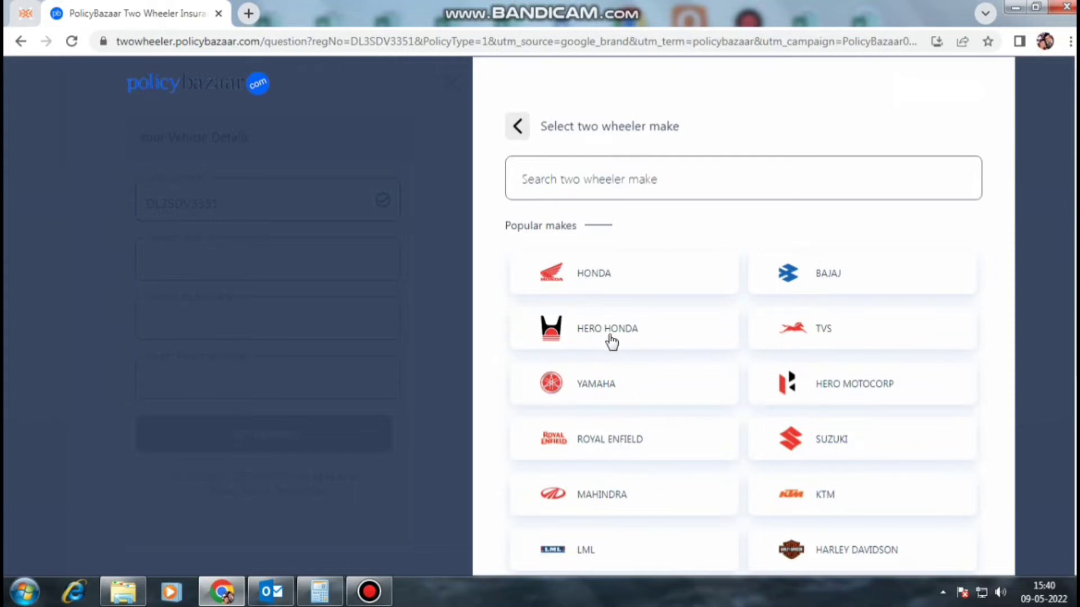
scroll(611, 340, "down", 4)
scroll(609, 343, "up", 4)
left_click(588, 337)
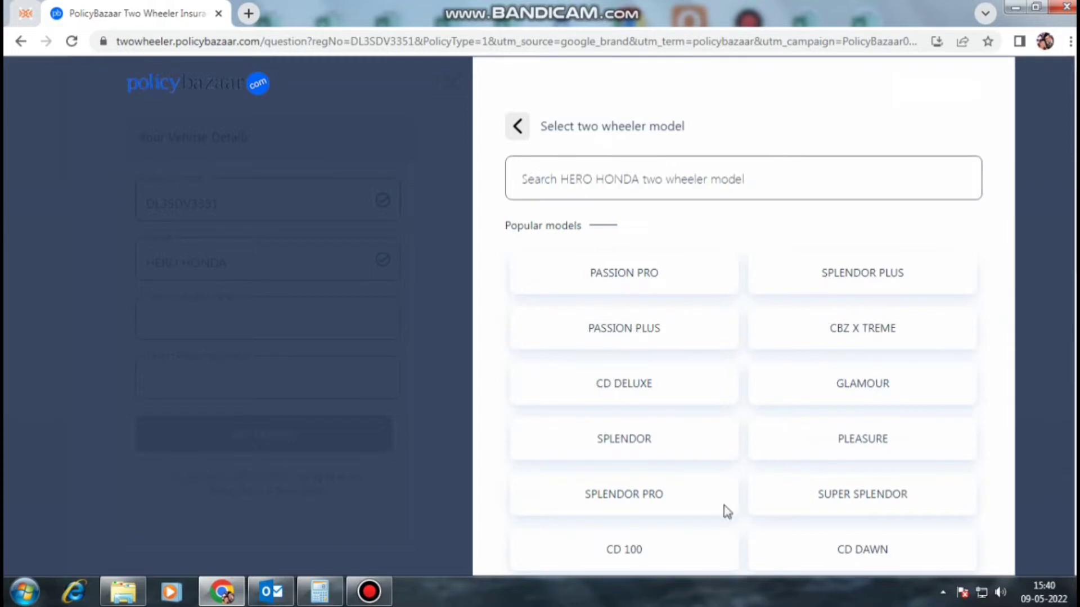
left_click(646, 281)
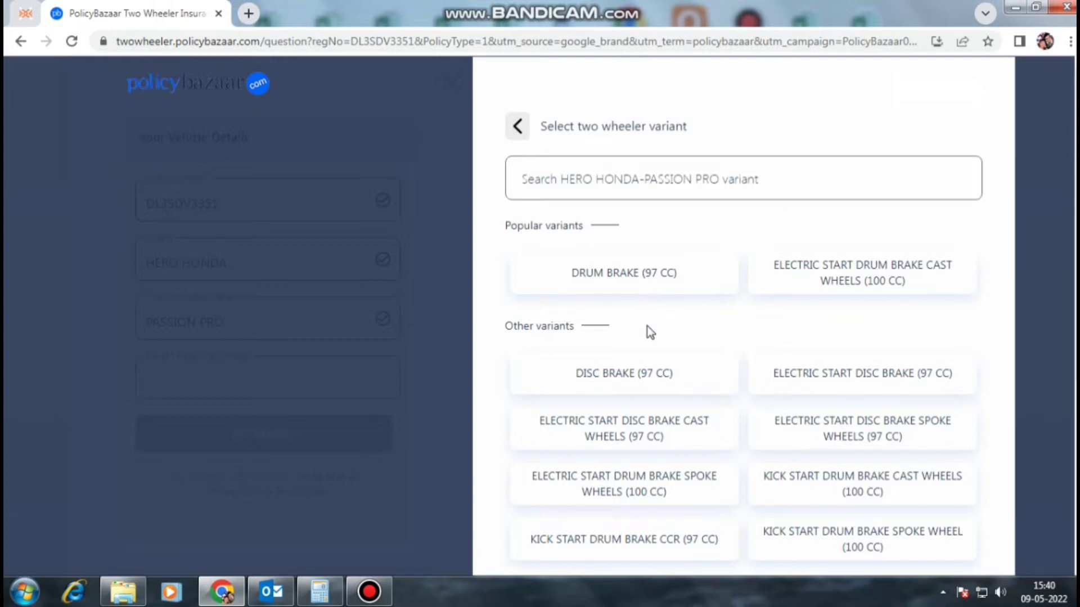
- Choose the ELECTRIC START DISC BRAKE (97 CC) variant and 2017 as the bike's year
scroll(662, 428, "down", 2)
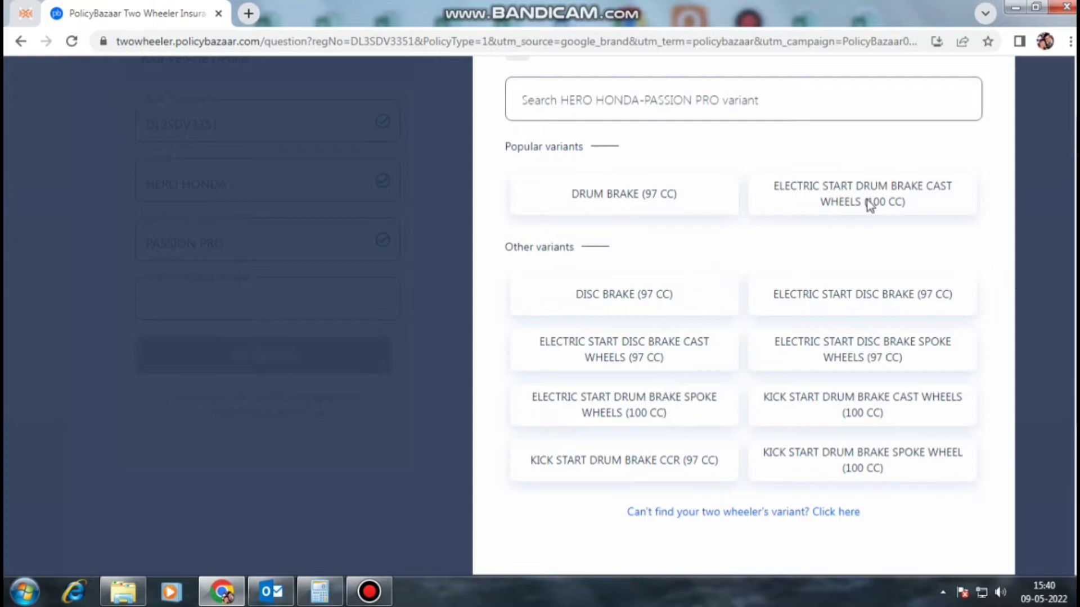
left_click(895, 299)
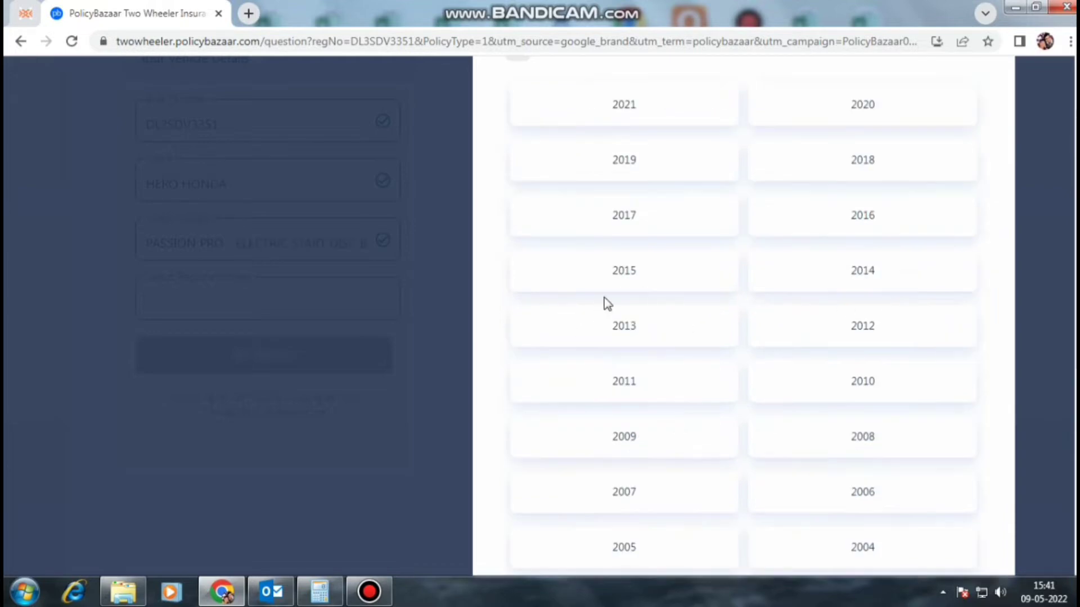
scroll(613, 383, "down", 5)
scroll(639, 369, "up", 3)
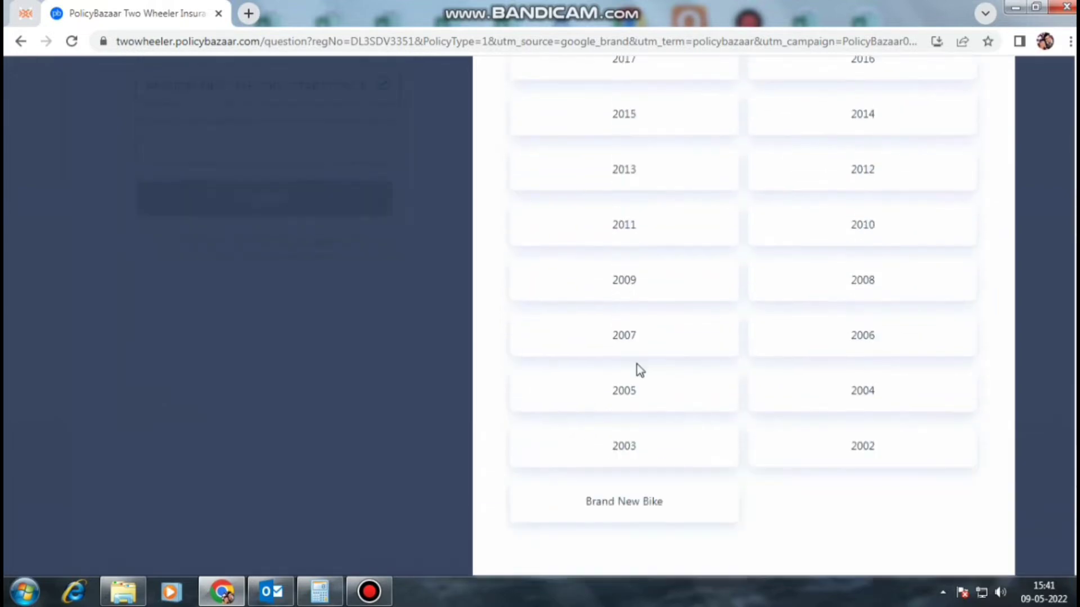
scroll(640, 370, "up", 1)
left_click(638, 139)
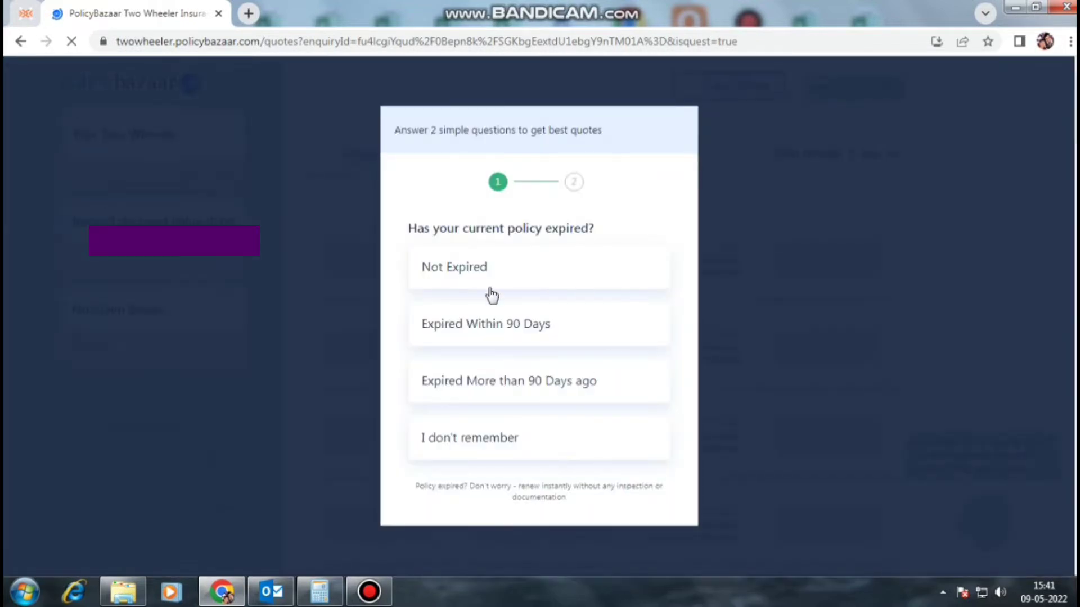
- Mark the policy as expired more than 90 days ago and load the 12 comprehensive quotes from Rs. 803
left_click(521, 383)
left_click(522, 383)
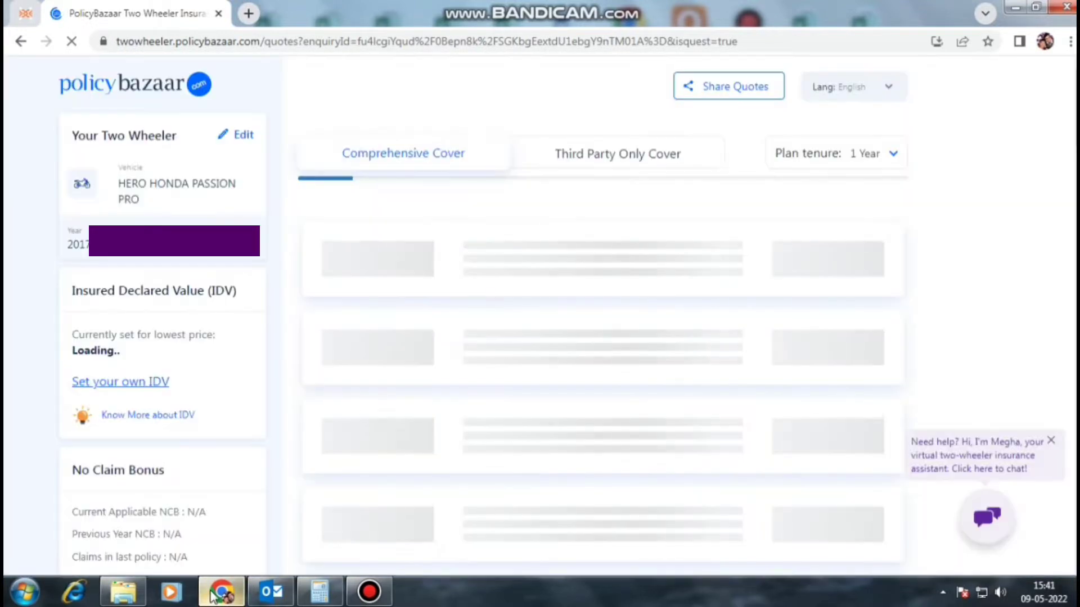
mouse_move(213, 595)
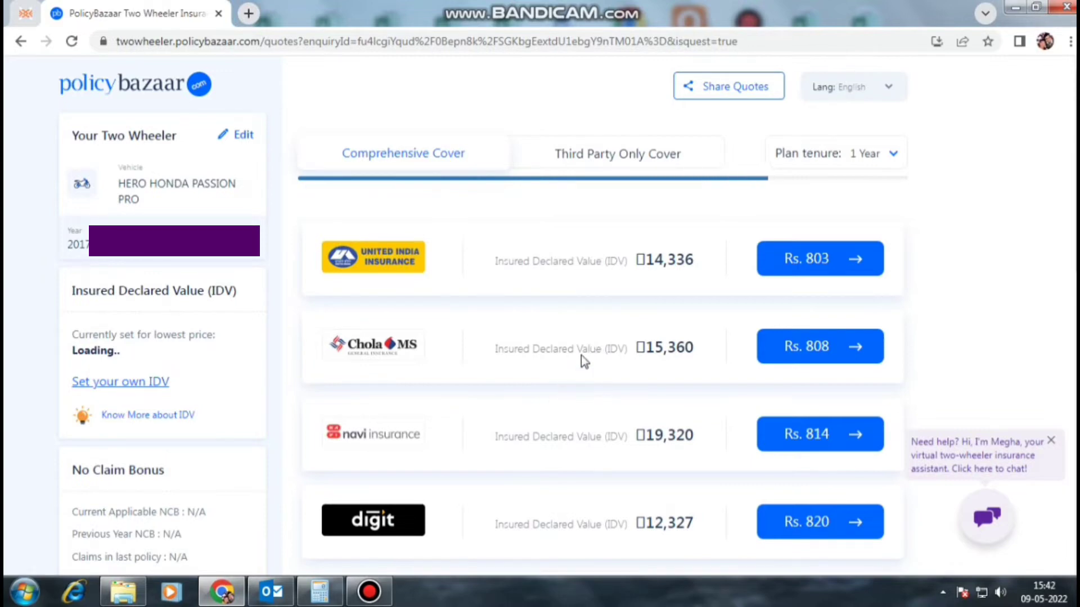
scroll(582, 355, "down", 7)
scroll(641, 325, "up", 7)
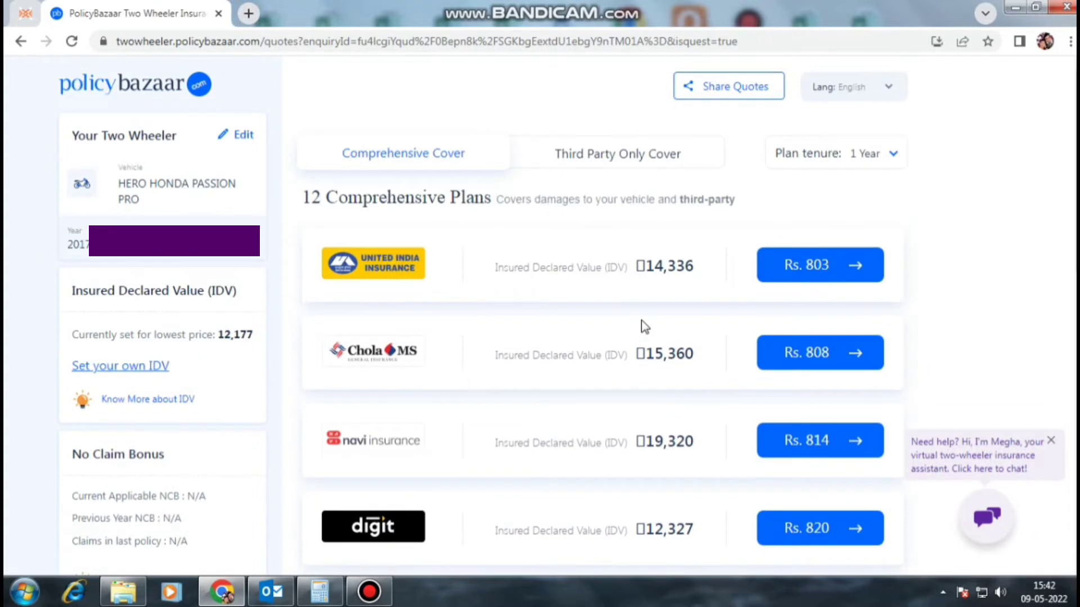
left_click(121, 365)
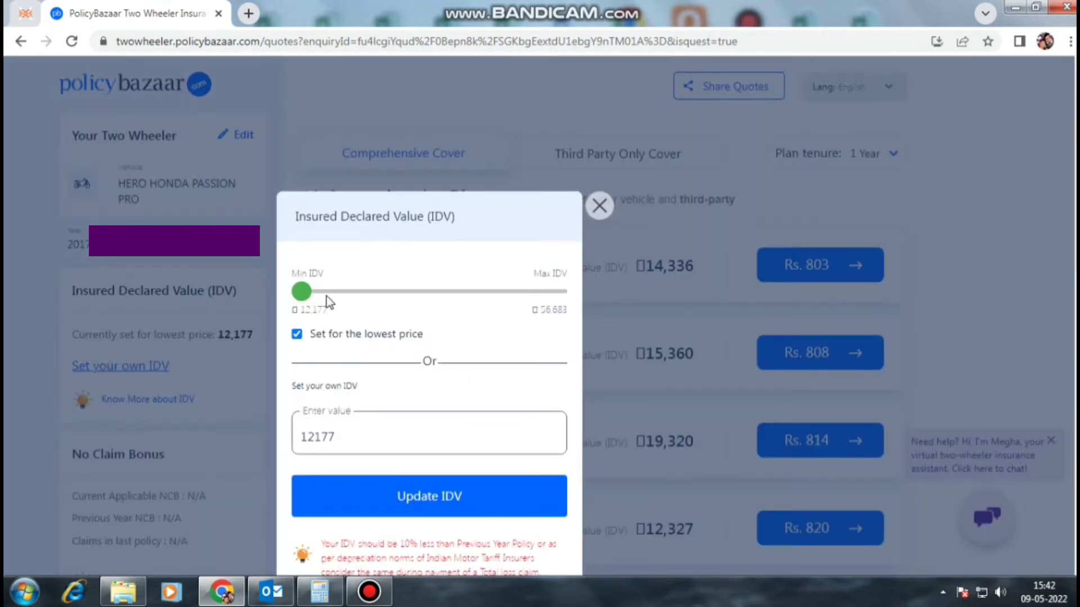
- Set the IDV to the maximum 56,683, apply it, and review quotes down to IFFCO-TOKIO
left_click_drag(301, 291, 578, 322)
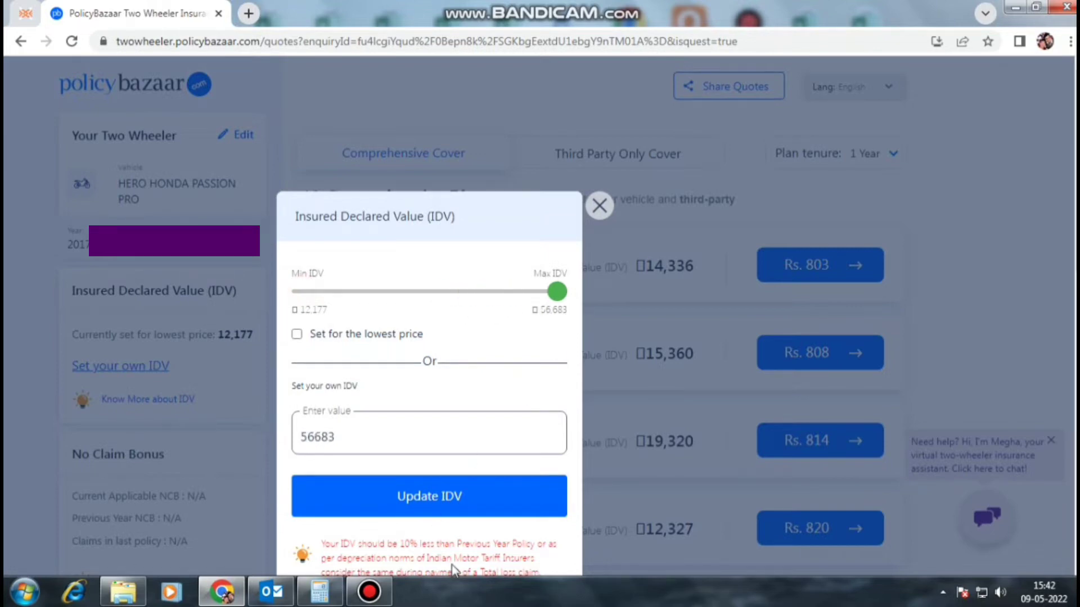
left_click(431, 500)
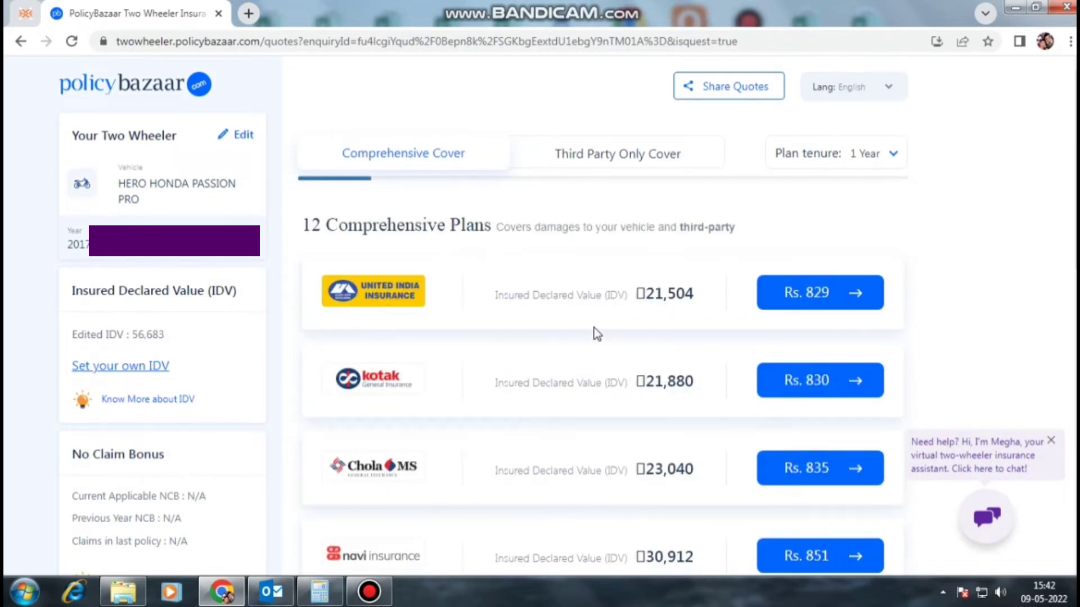
scroll(596, 332, "down", 3)
scroll(596, 335, "down", 1)
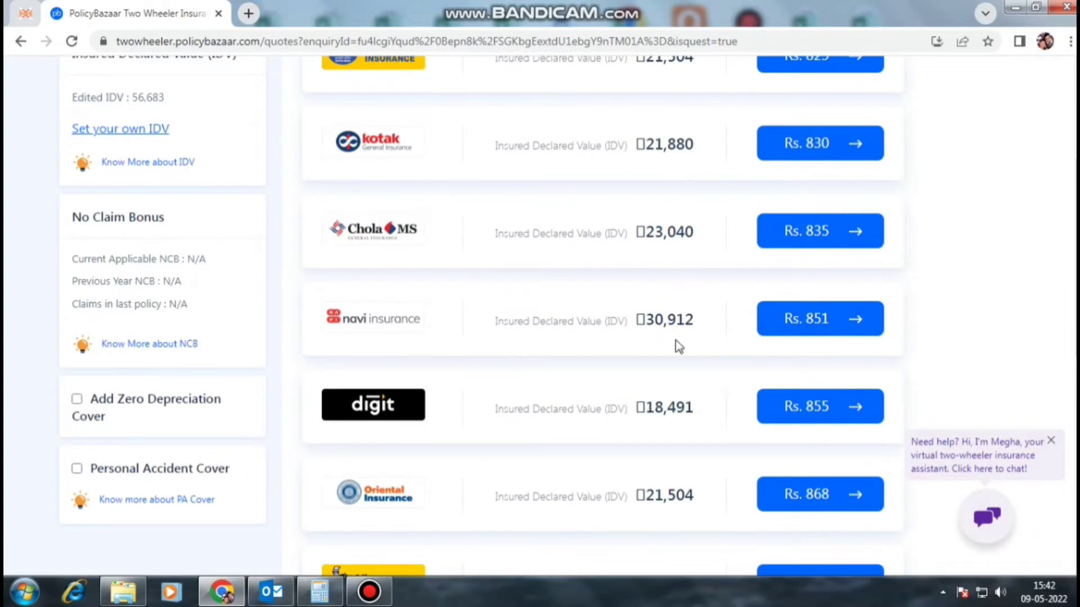
scroll(667, 354, "down", 8)
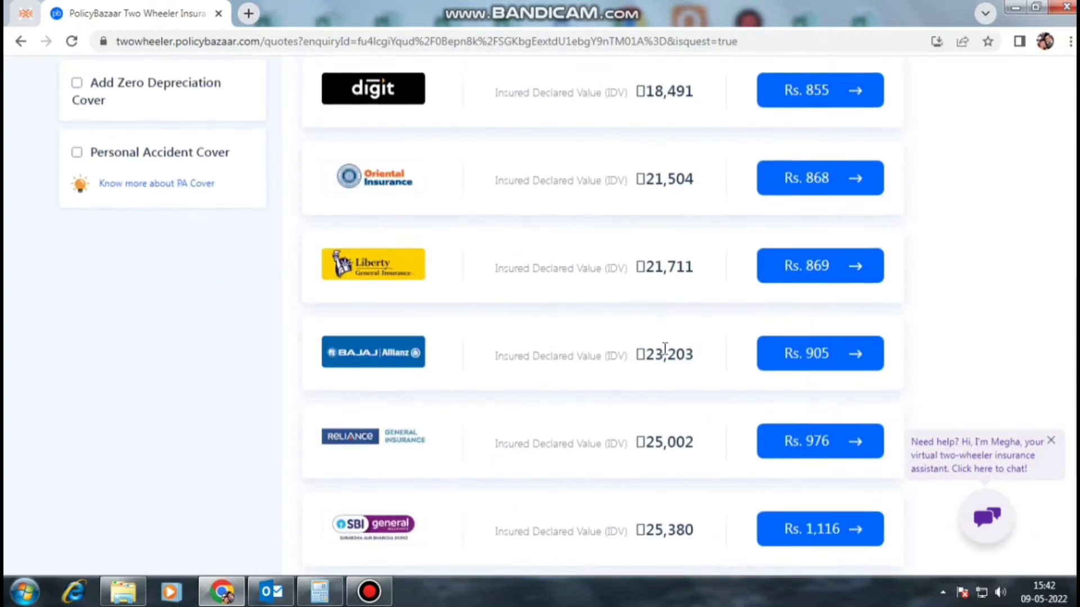
scroll(667, 354, "down", 1)
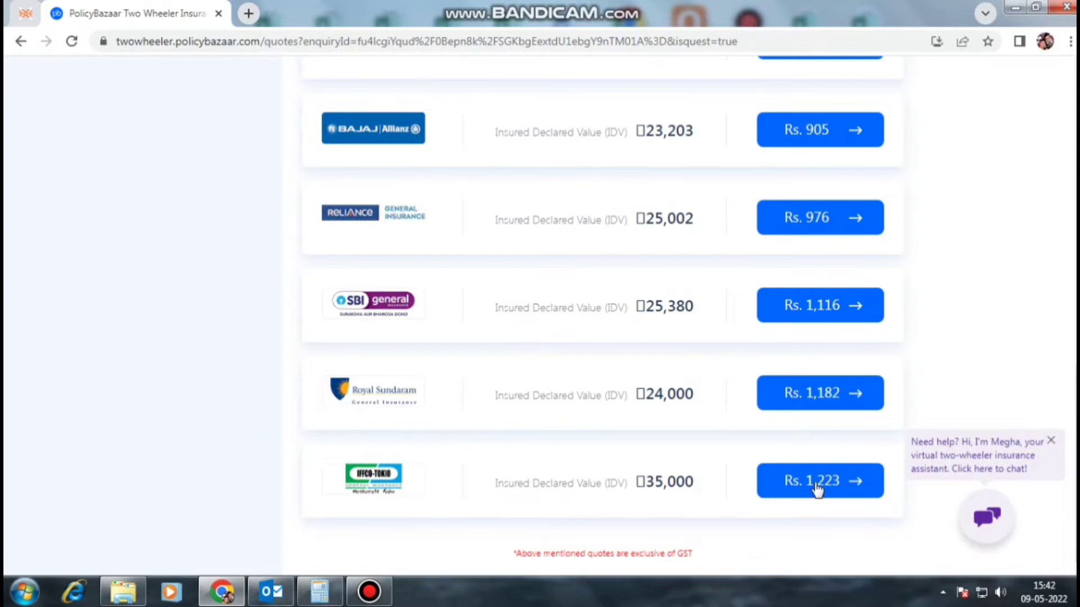
left_click_drag(638, 481, 700, 484)
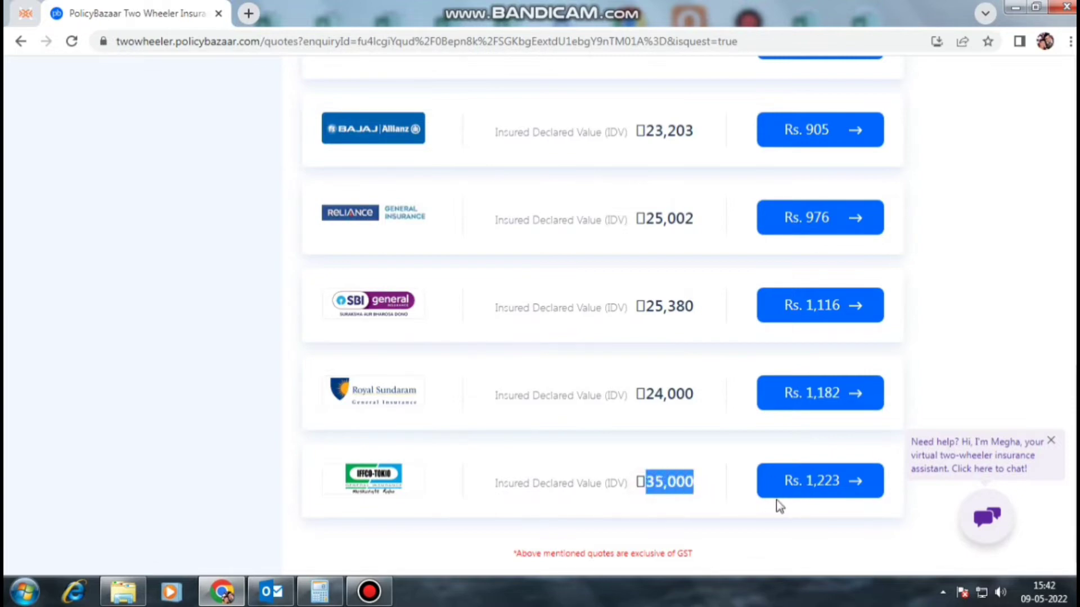
left_click(829, 486)
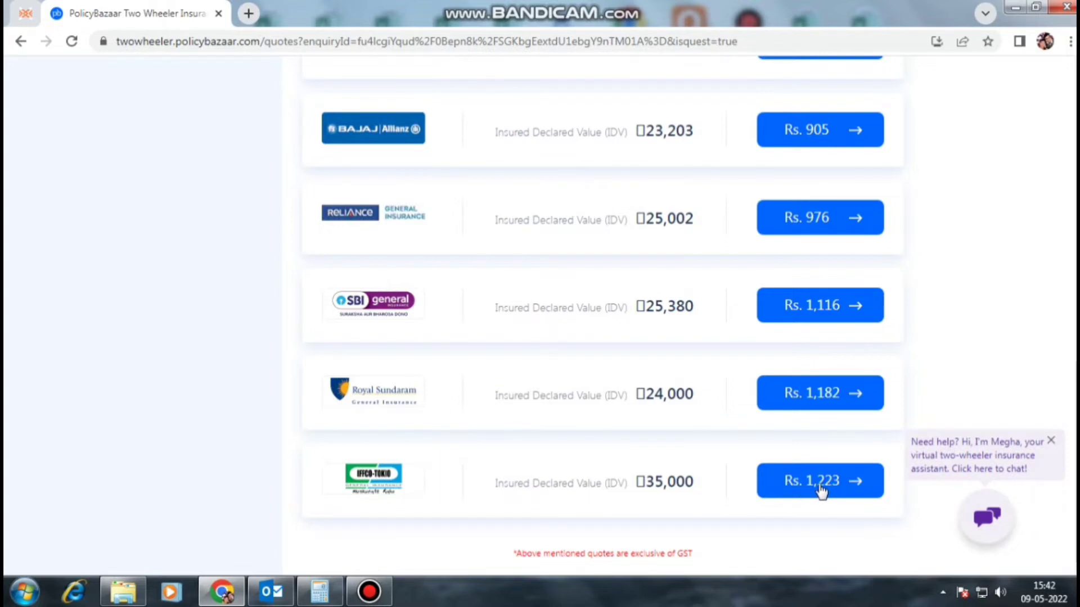
- Buy the Rs. 1,223 IFFCO-TOKIO plan and enter the vehicle owner's full name
left_click(821, 491)
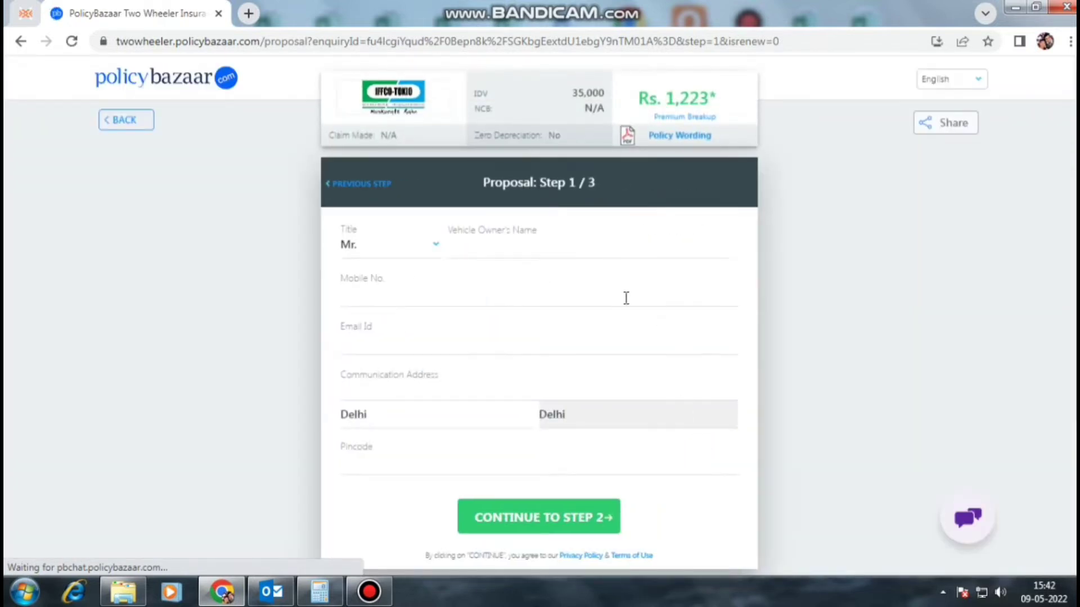
left_click(537, 247)
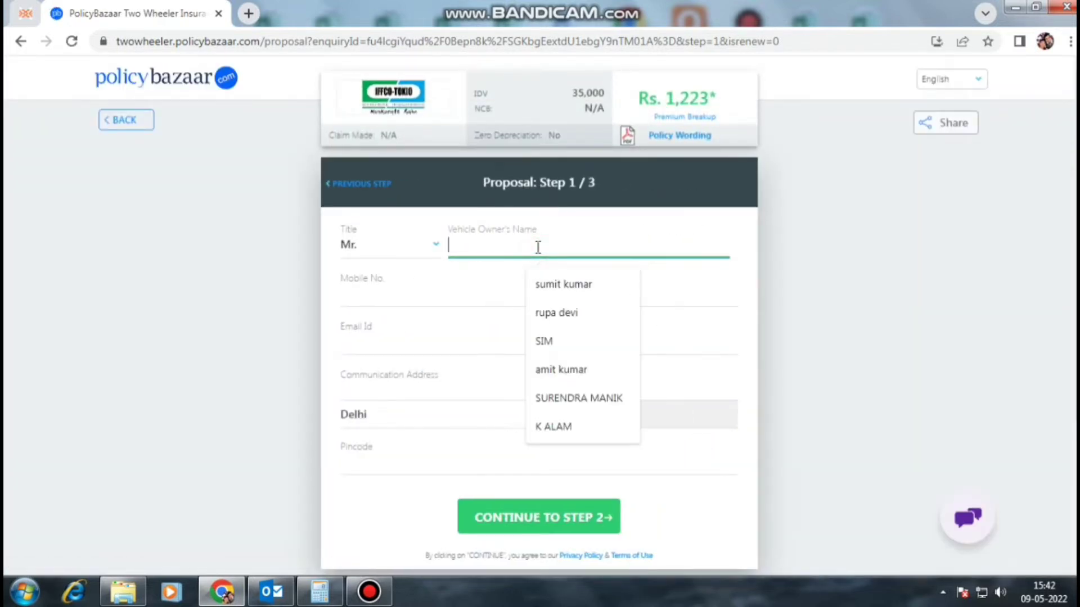
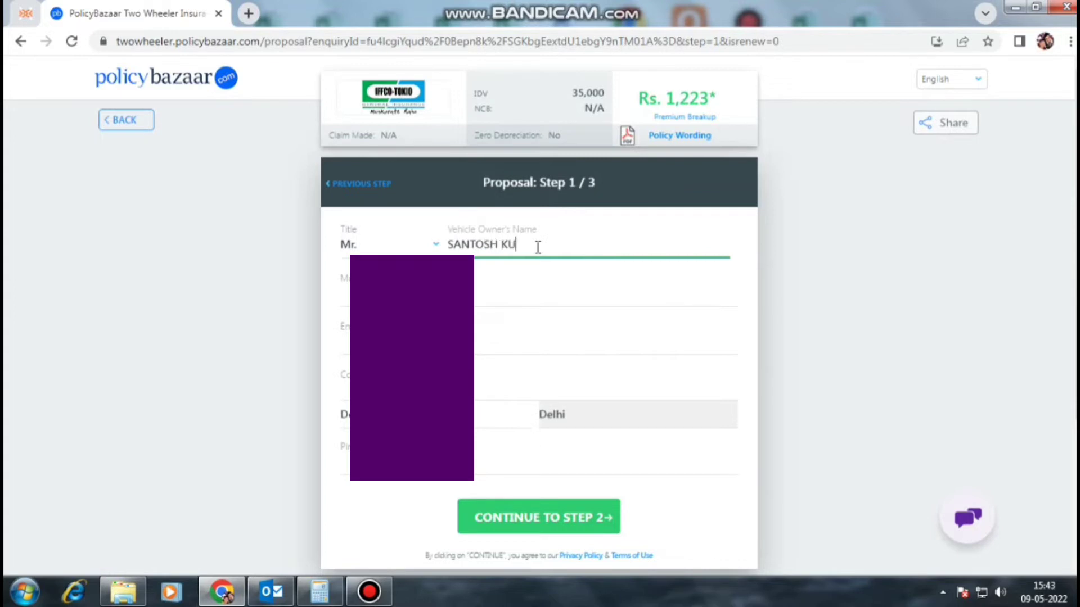
- Fill the owner's mobile number from a saved suggestion and continue to Step 2
left_click(342, 292)
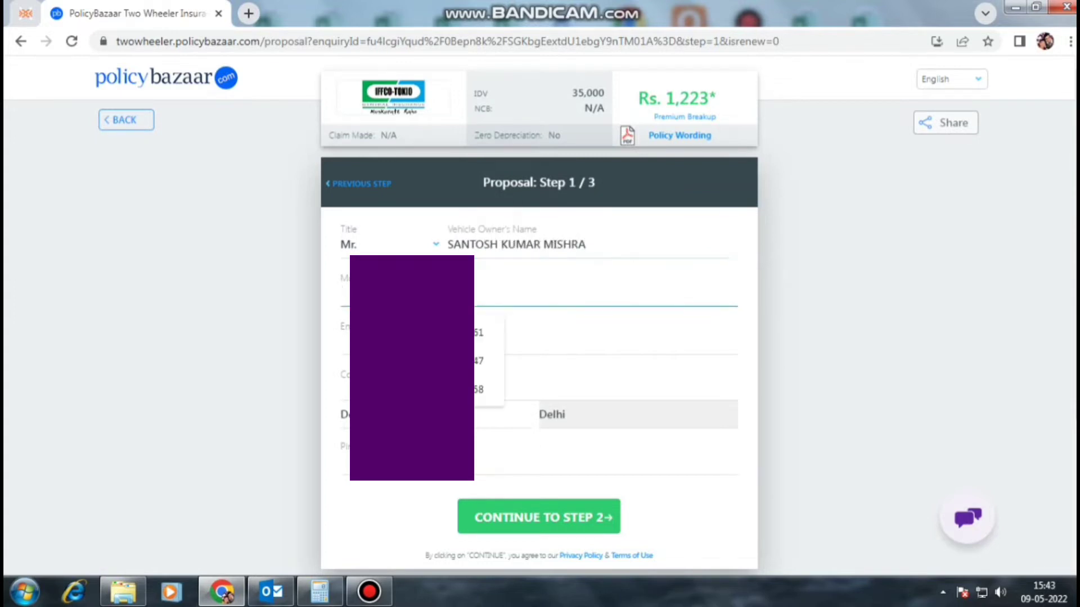
type("75")
key("Down")
key("Return")
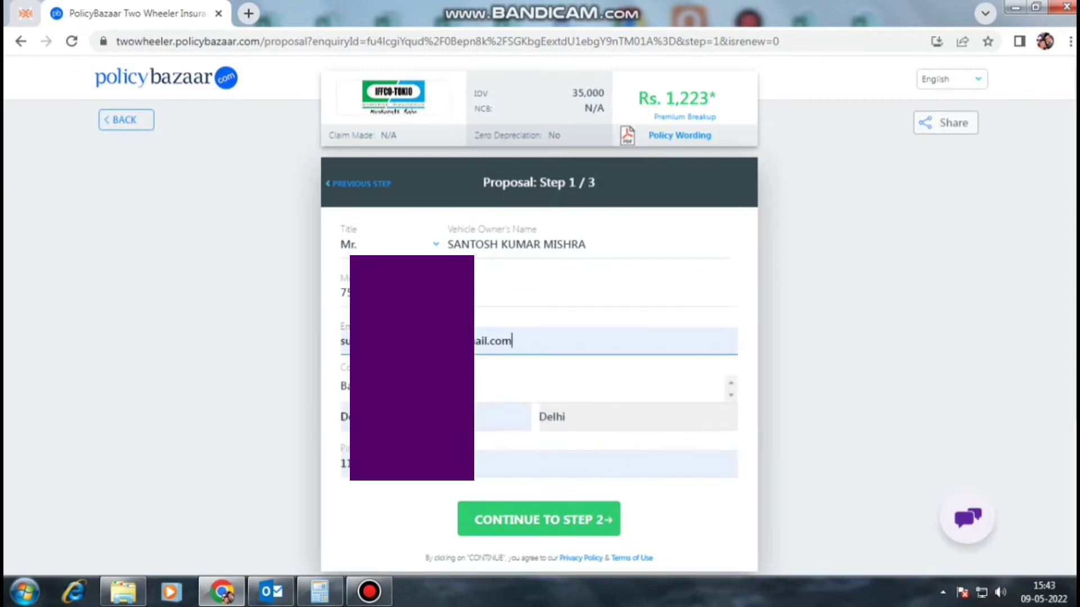
left_click(551, 522)
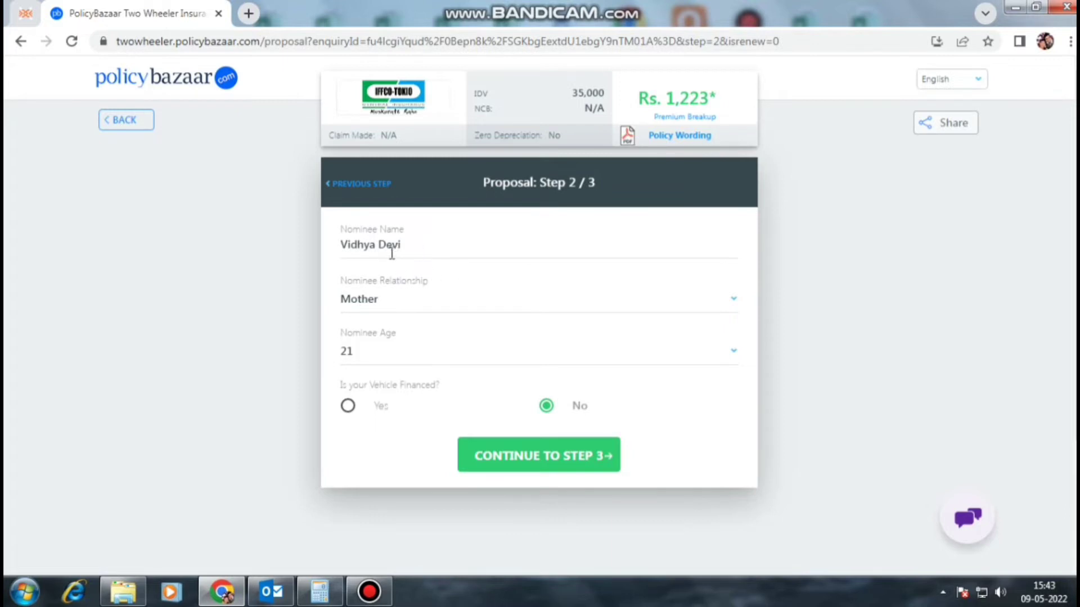
- Correct the Mother nominee's name and set the nominee's age to 56
left_click(362, 247)
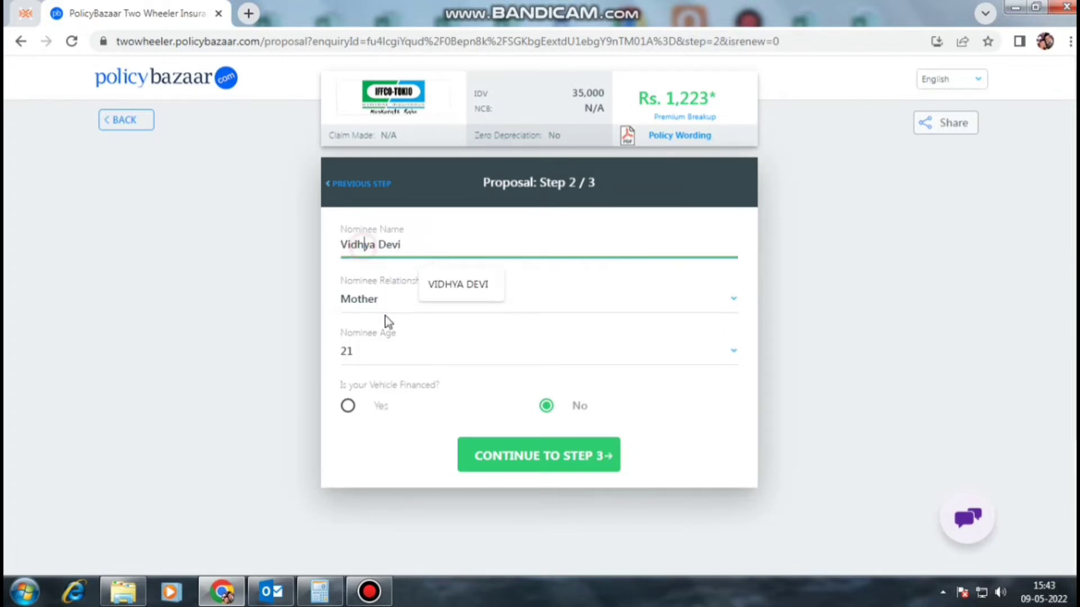
key("BackSpace")
key("End")
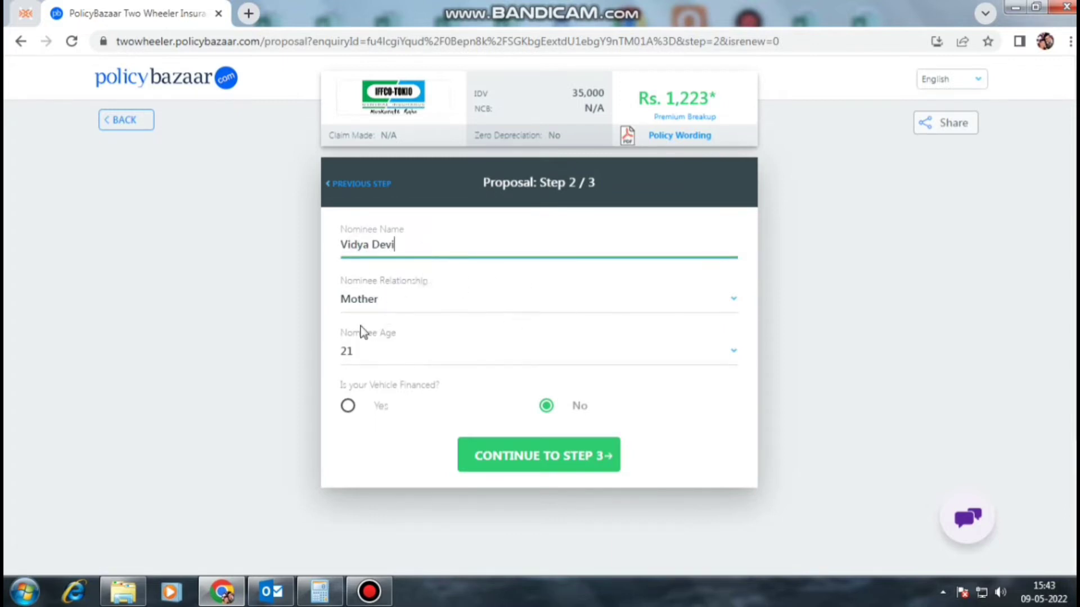
left_click(484, 354)
scroll(428, 438, "down", 1)
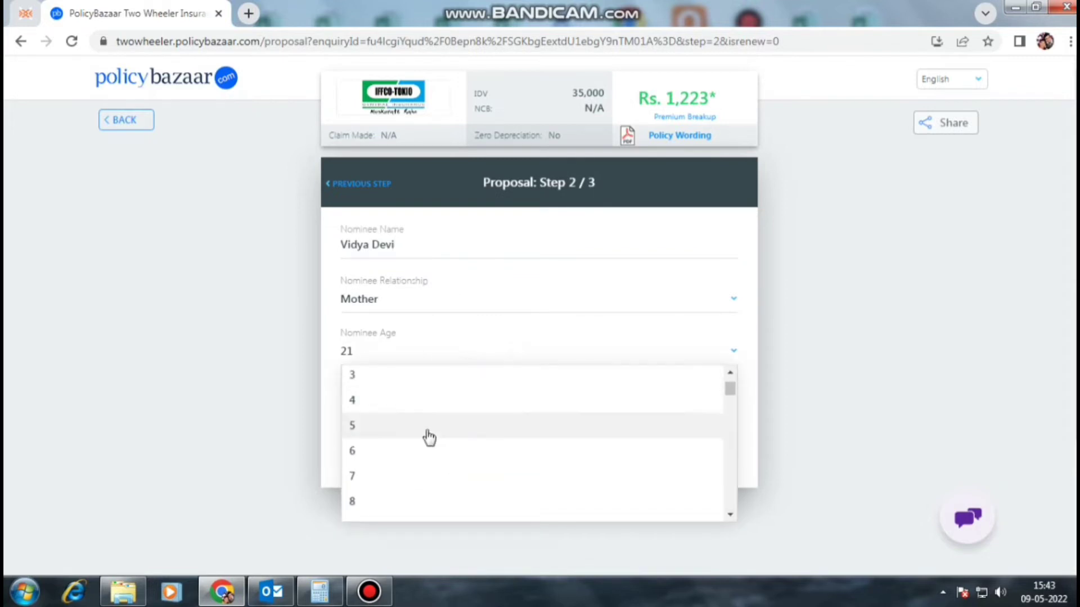
scroll(428, 438, "down", 10)
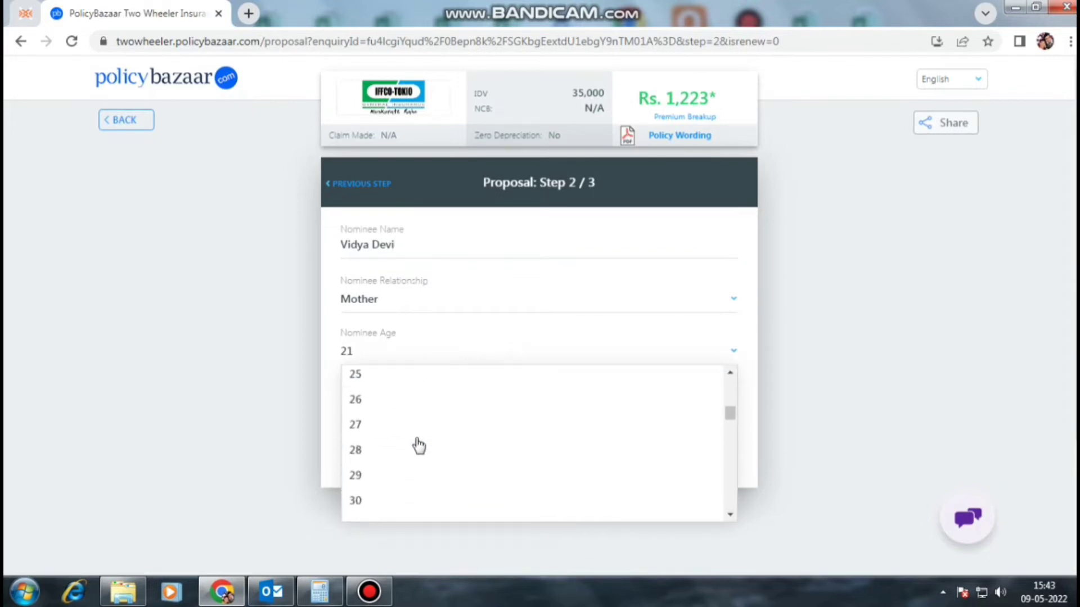
scroll(419, 445, "down", 8)
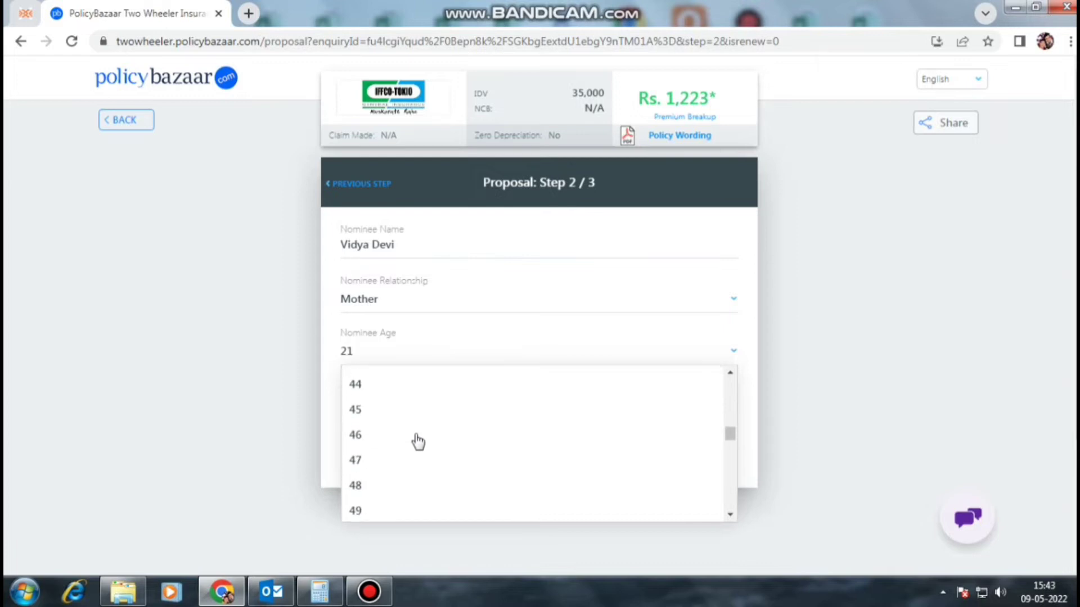
scroll(419, 443, "down", 4)
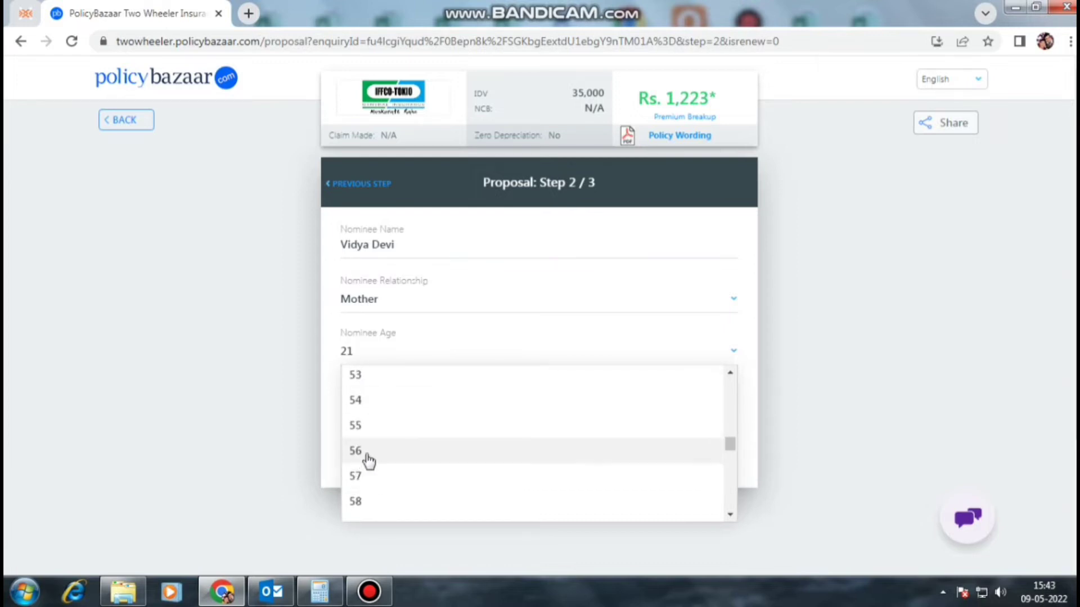
left_click(368, 460)
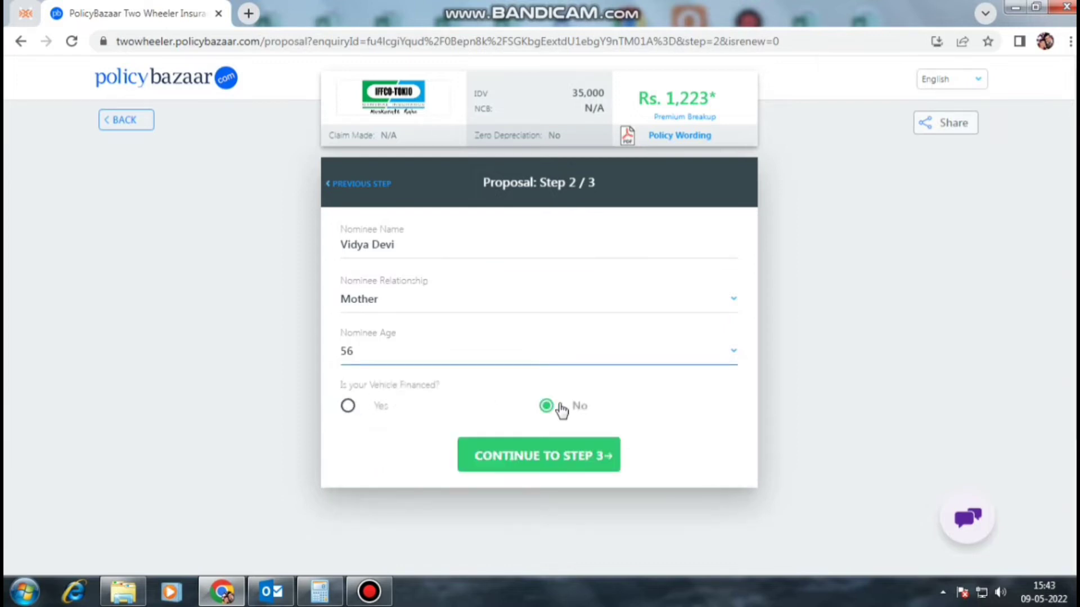
- Set 'Is your Vehicle Financed?' to No and continue to Step 3
left_click(347, 410)
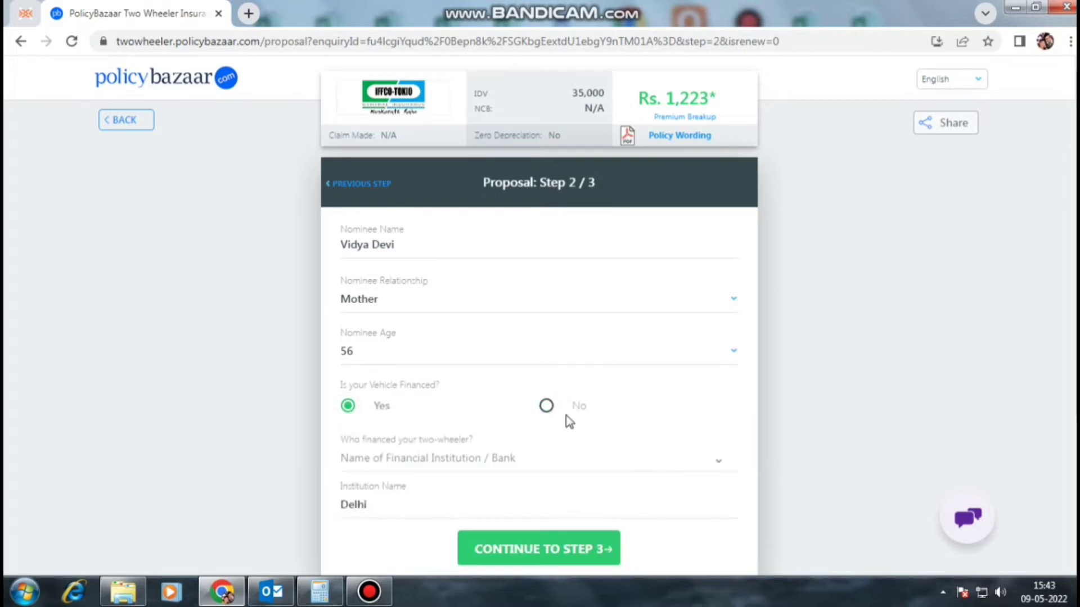
left_click(557, 456)
left_click(714, 460)
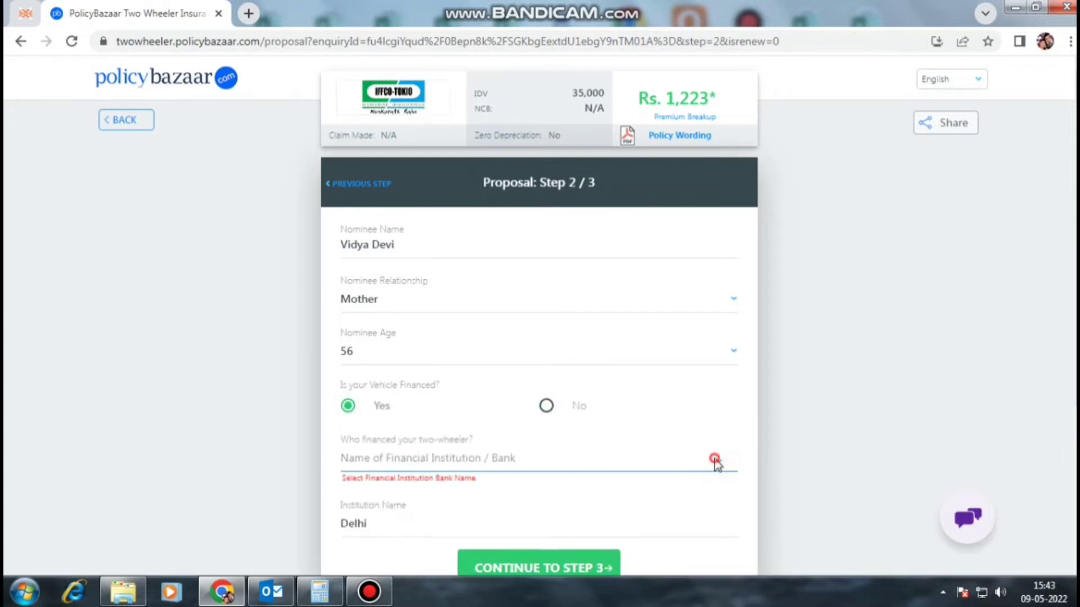
left_click(717, 462)
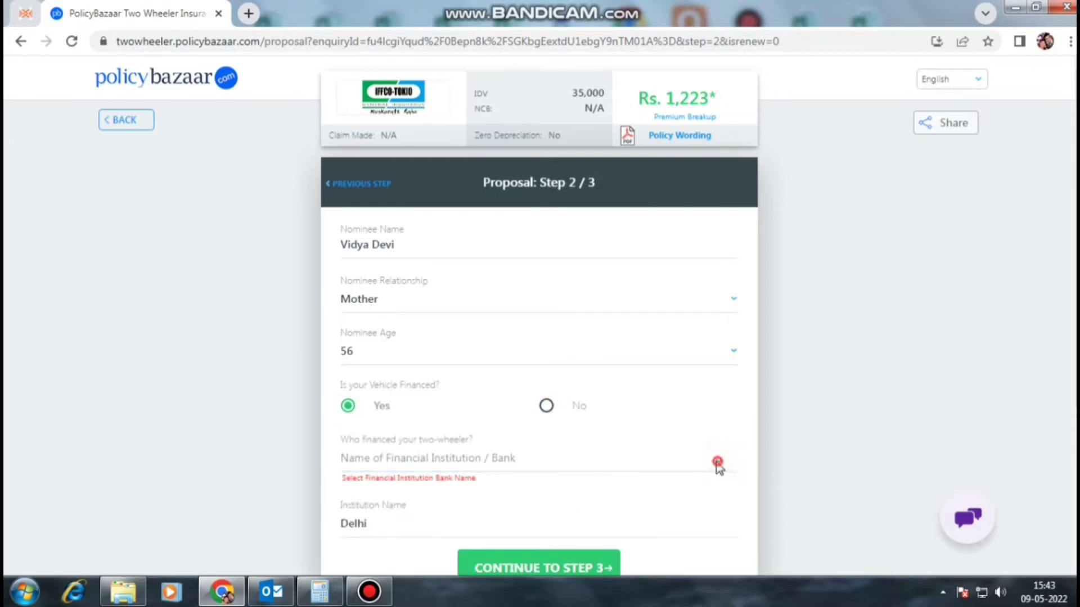
left_click(649, 463)
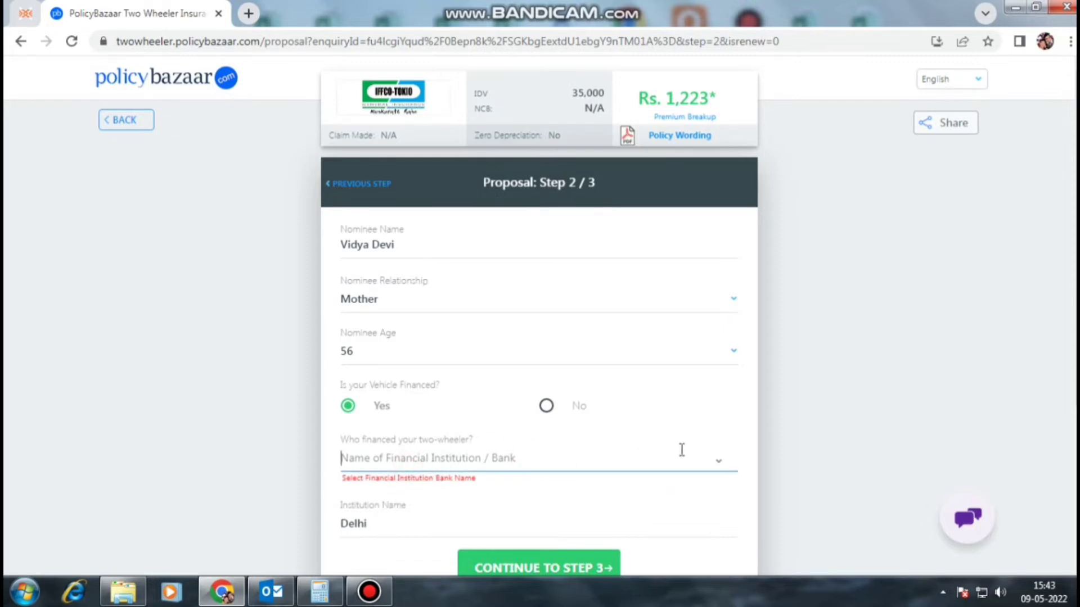
left_click(546, 406)
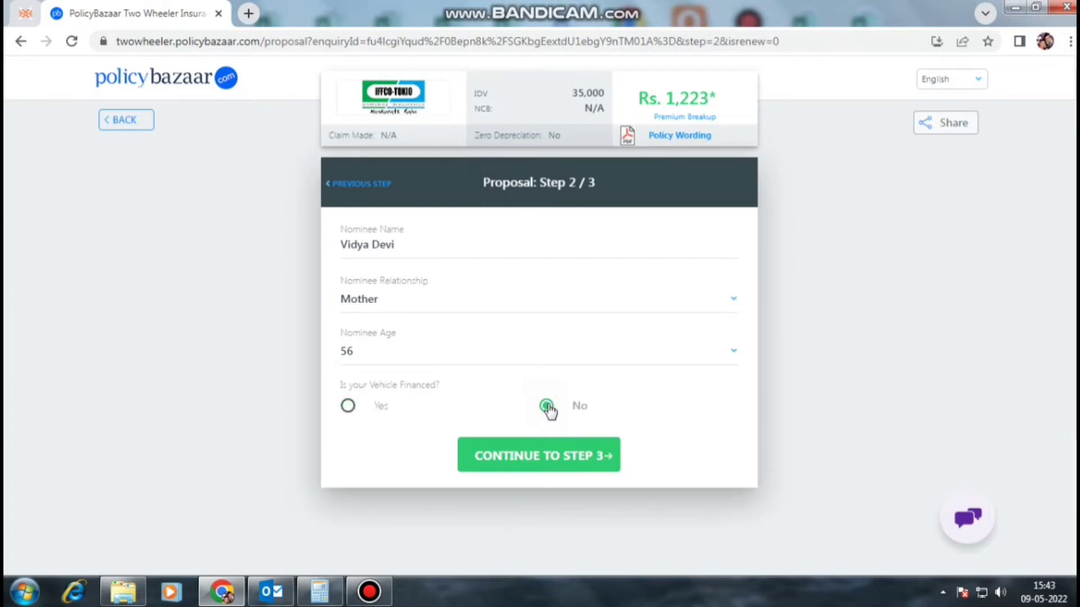
left_click(556, 460)
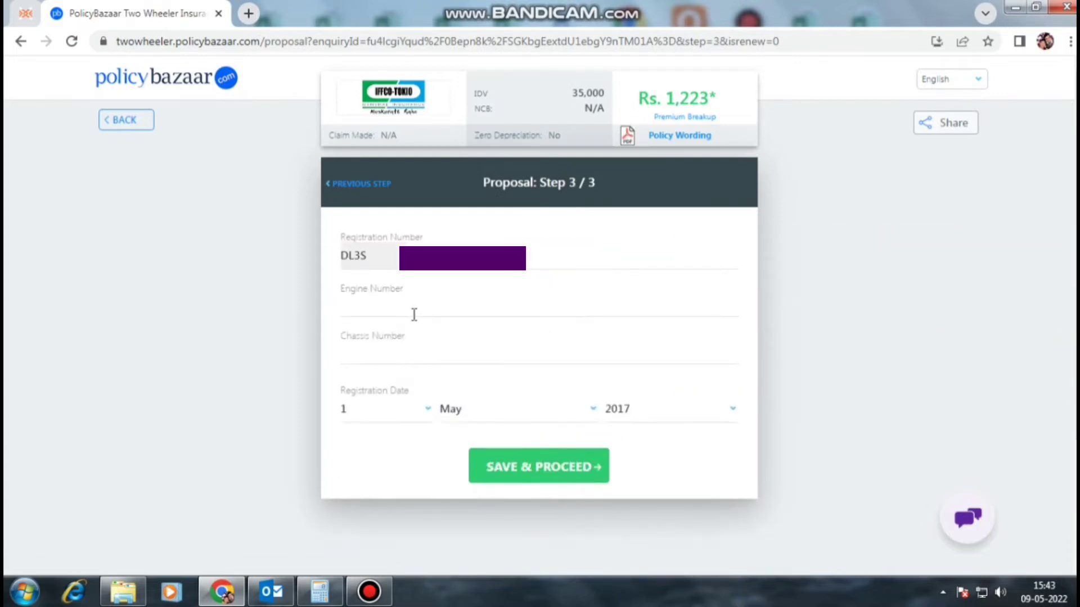
- Enter the engine and chassis numbers, set registration date 27 October, and verify the premium
left_click(414, 312)
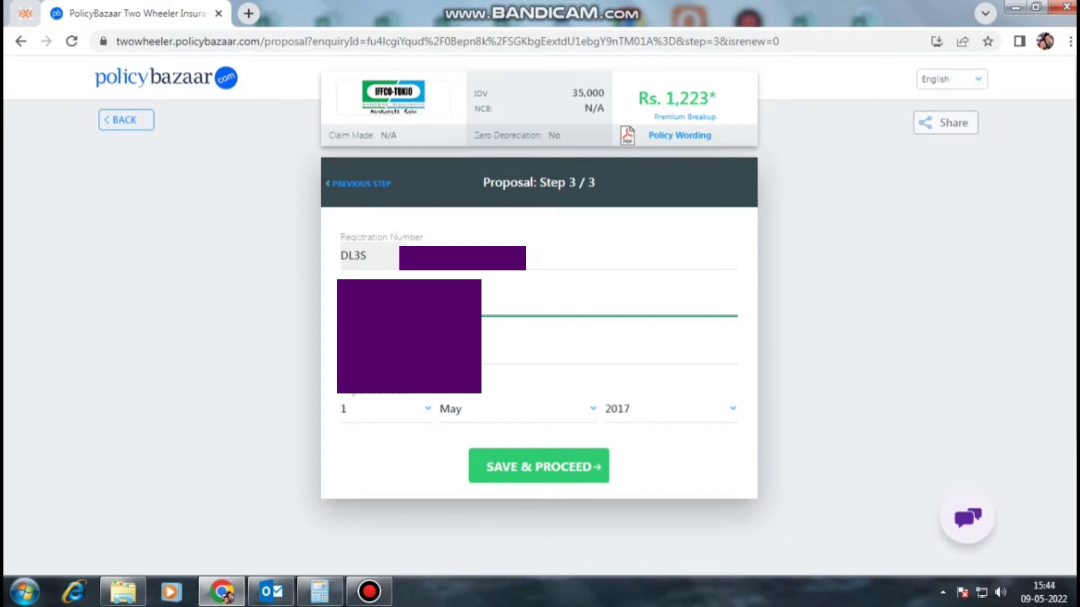
left_click(562, 352)
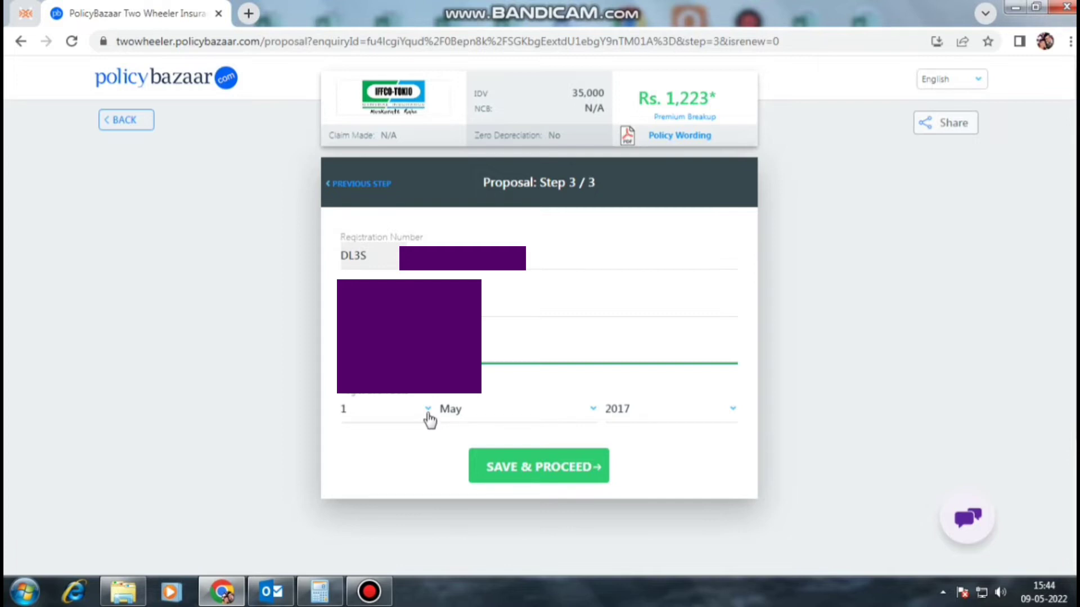
left_click(428, 419)
scroll(369, 532, "down", 5)
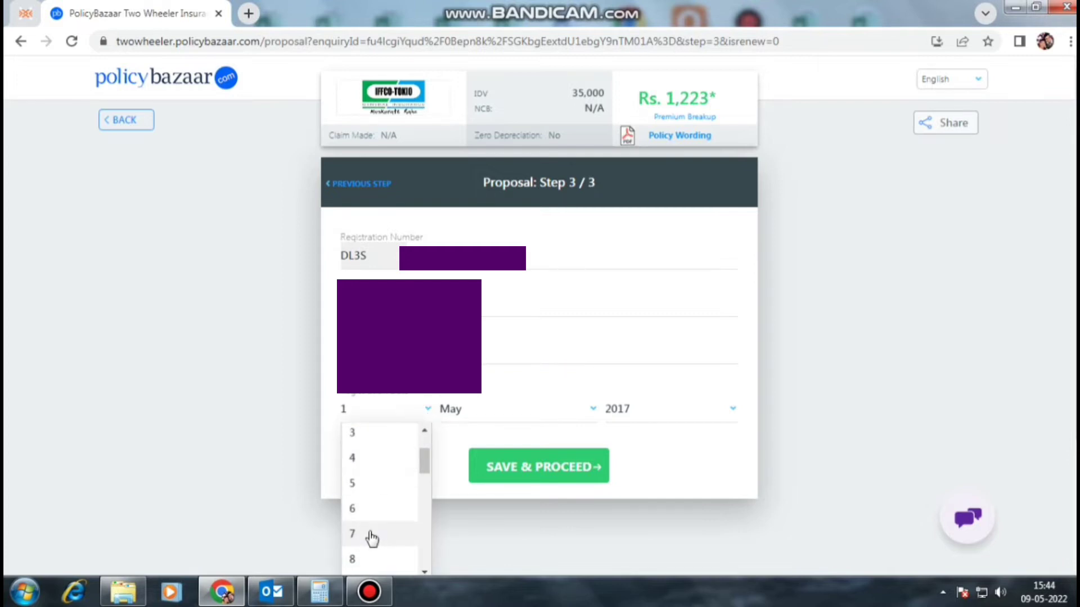
scroll(369, 518, "down", 3)
left_click(373, 472)
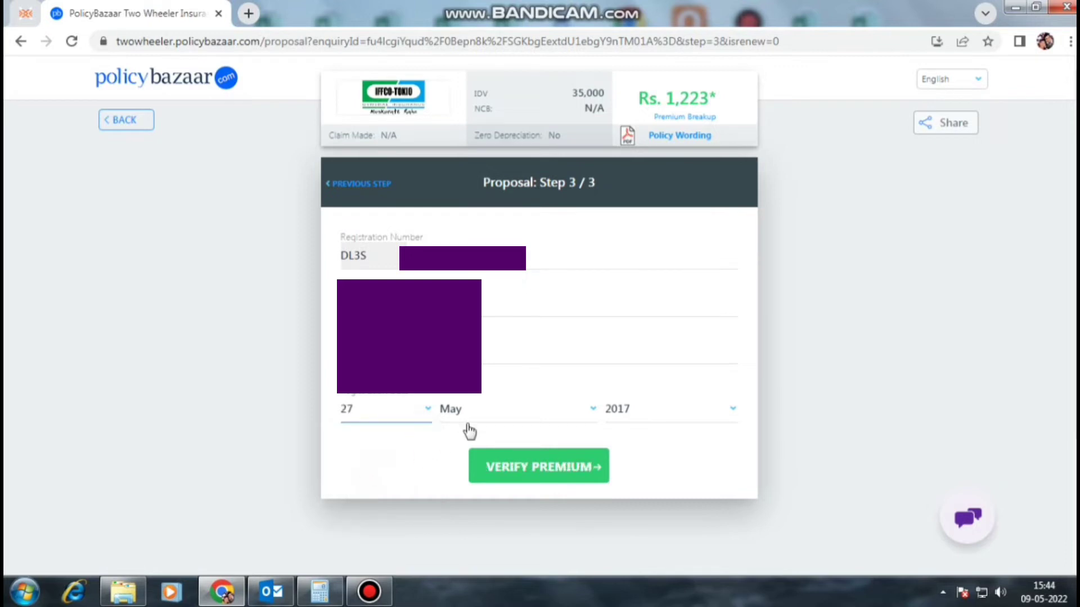
left_click(481, 416)
scroll(509, 526, "down", 1)
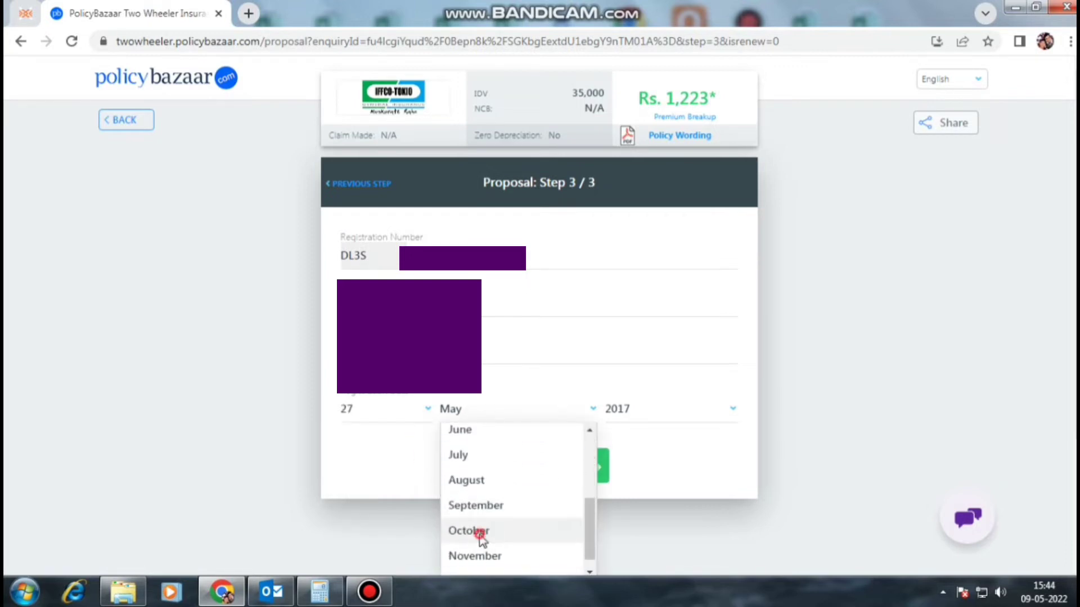
left_click(459, 531)
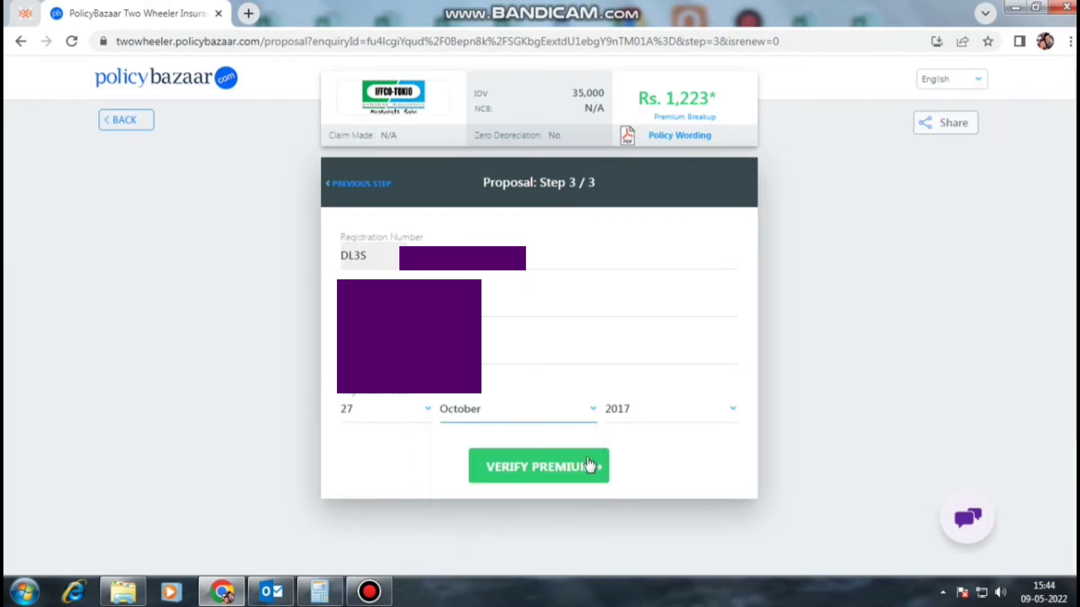
left_click(548, 479)
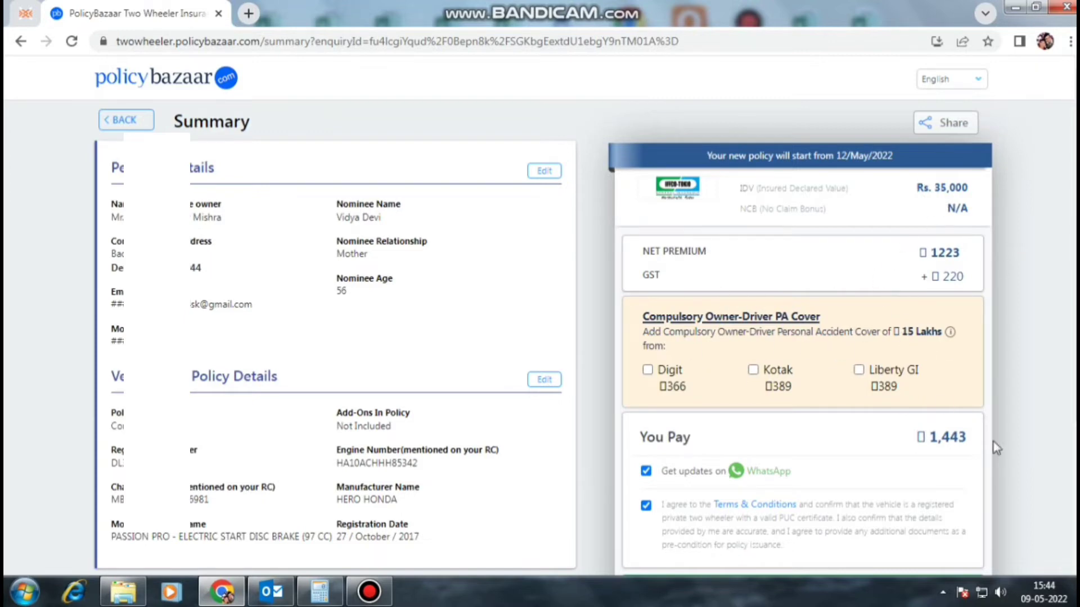
- Turn off 'Get updates on WhatsApp' on the policy summary, leaving the terms agreed
double_click(920, 437)
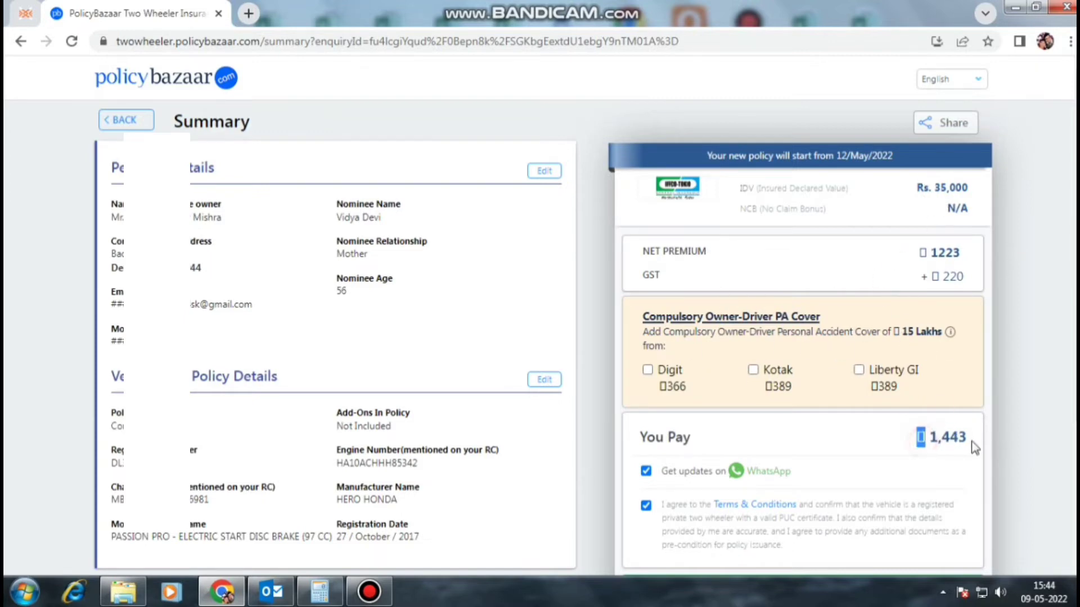
double_click(923, 276)
scroll(842, 265, "down", 1)
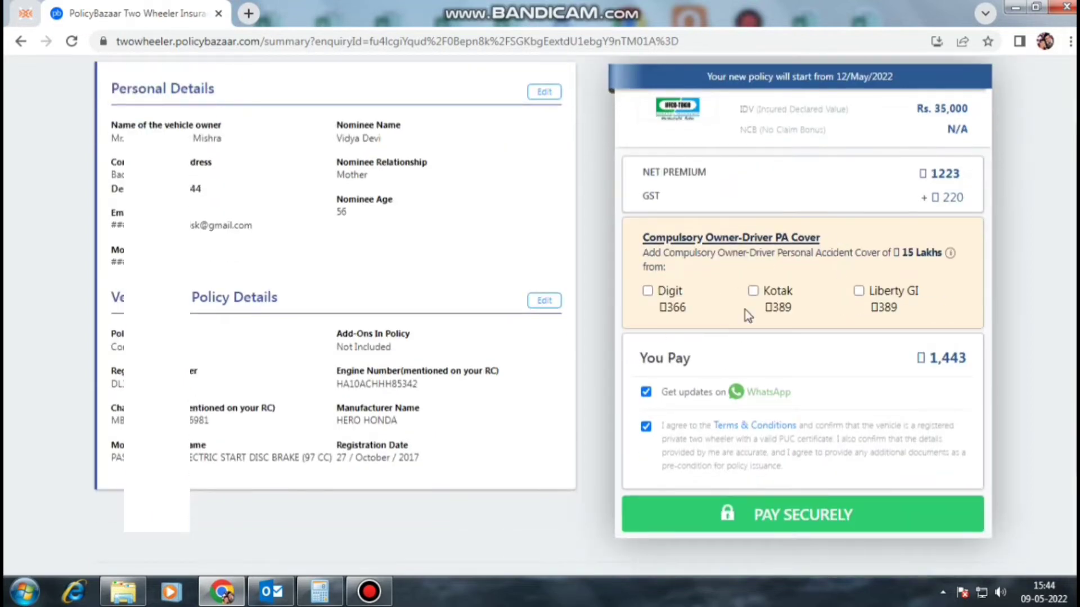
left_click_drag(893, 254, 925, 254)
left_click(949, 257)
left_click(646, 393)
left_click(646, 393)
left_click(645, 393)
left_click(645, 392)
left_click(646, 392)
- Review the owner's personal and policy details on the summary page
scroll(403, 304, "up", 2)
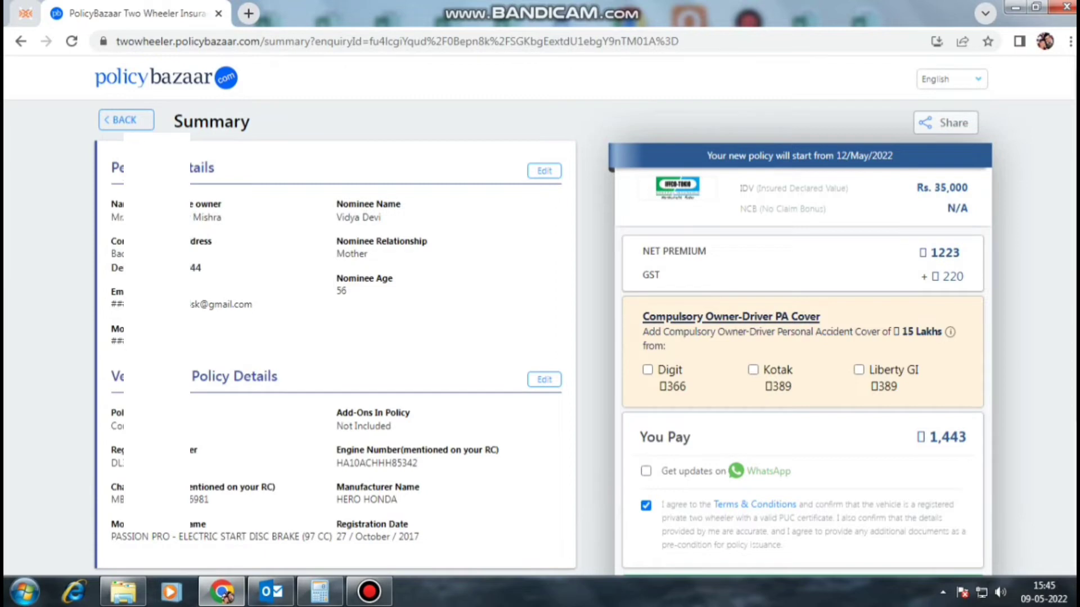
left_click_drag(119, 218, 325, 258)
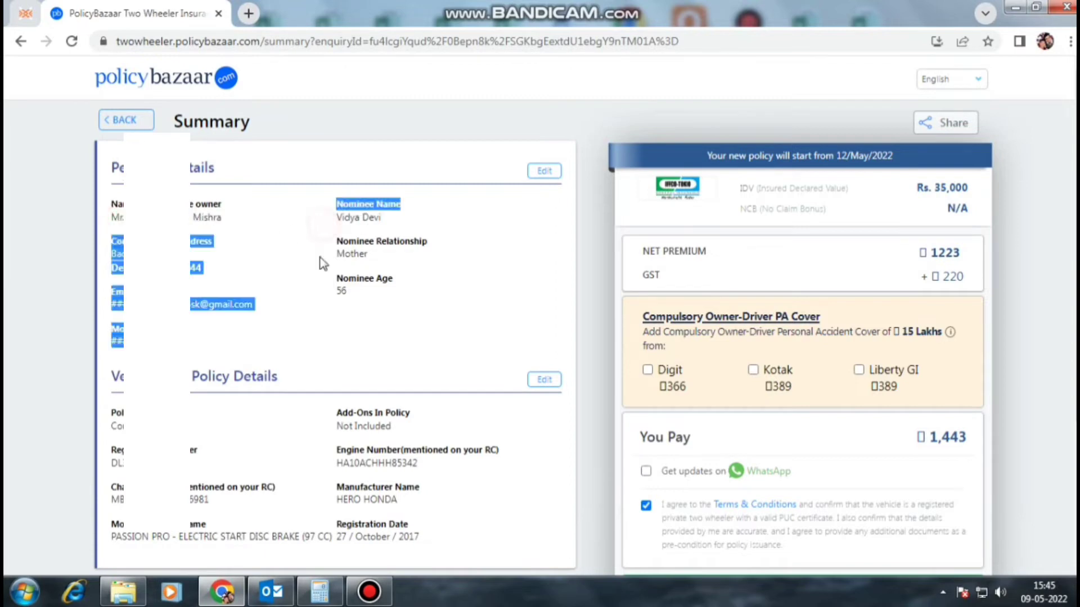
left_click(217, 253)
left_click_drag(113, 254, 121, 254)
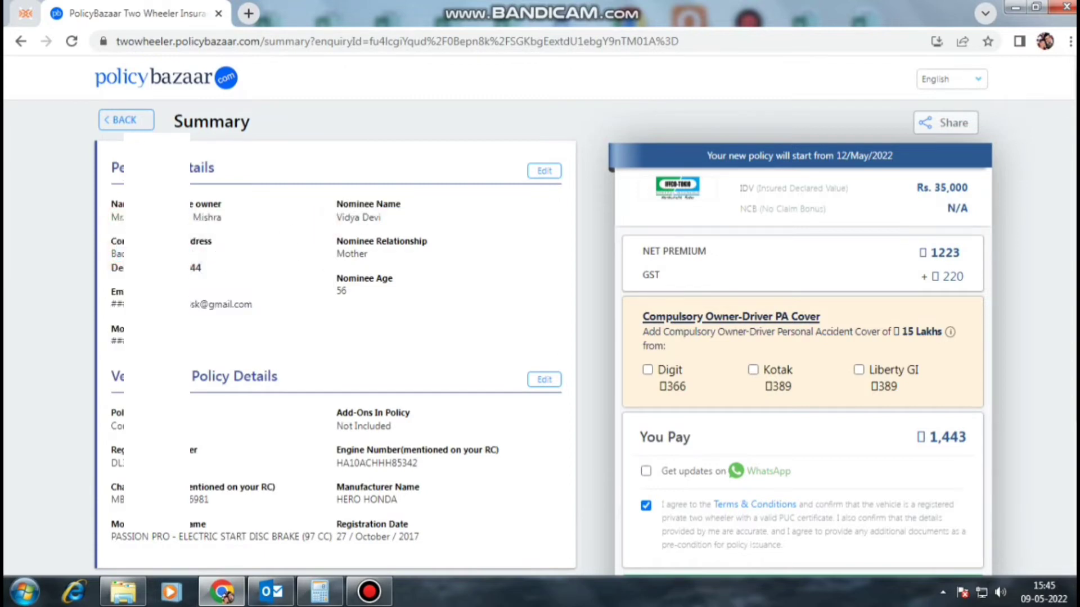
scroll(314, 332, "down", 1)
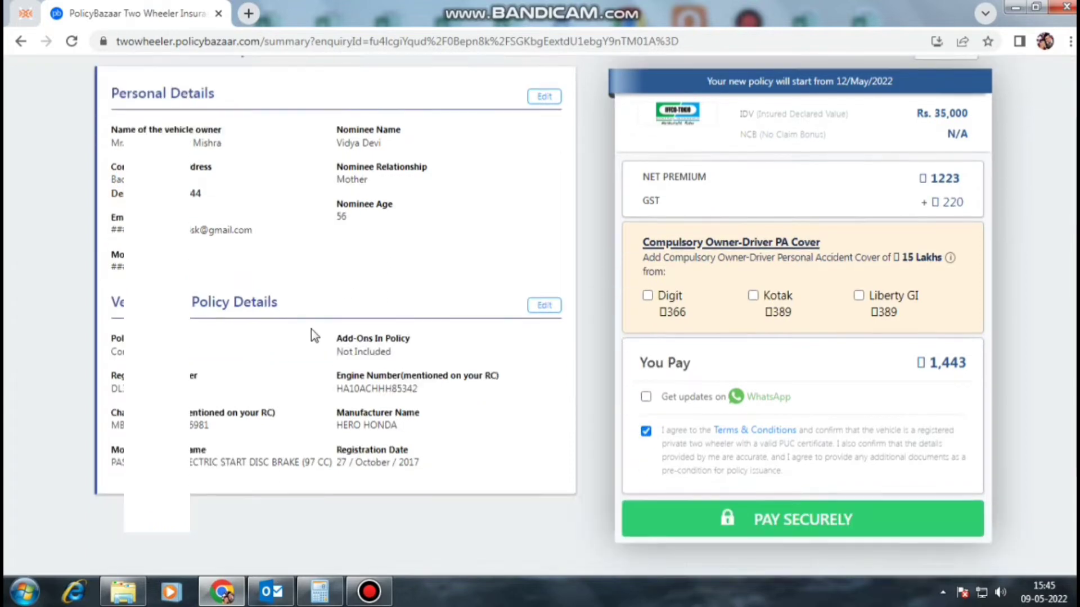
left_click_drag(112, 346, 125, 346)
left_click(355, 347)
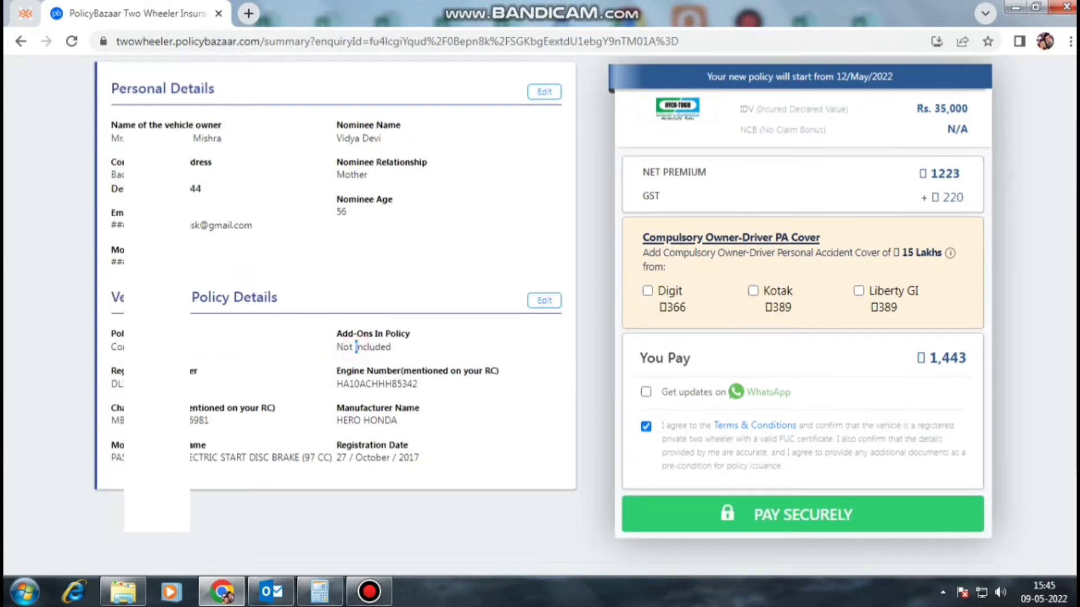
left_click(119, 386)
- Go to the Rs. 1,443.00 payment page and browse the credit card, net banking, UPI and wallet options
left_click(782, 523)
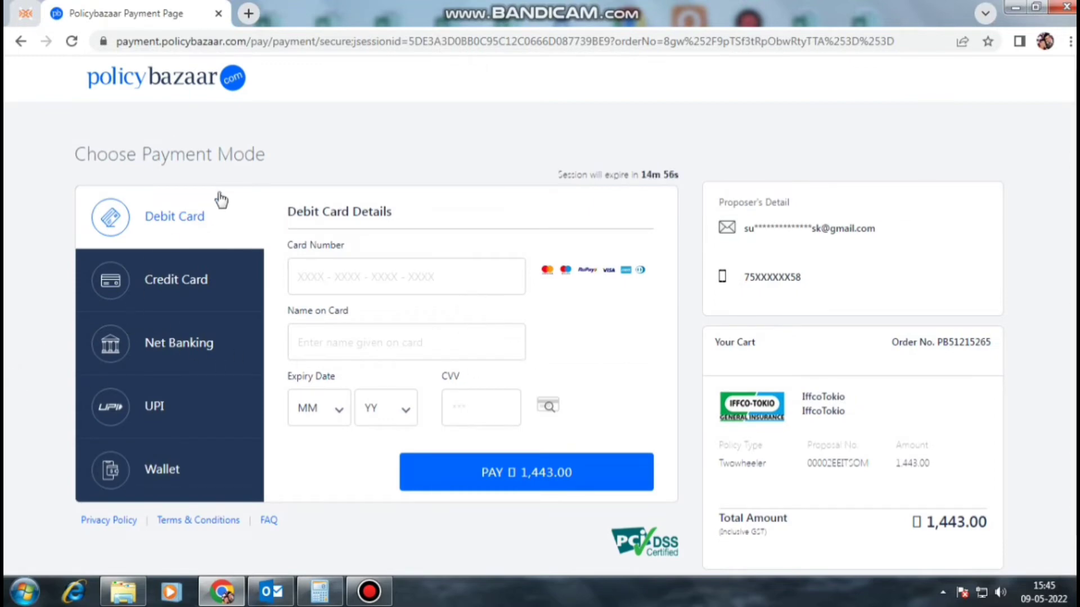
left_click(161, 287)
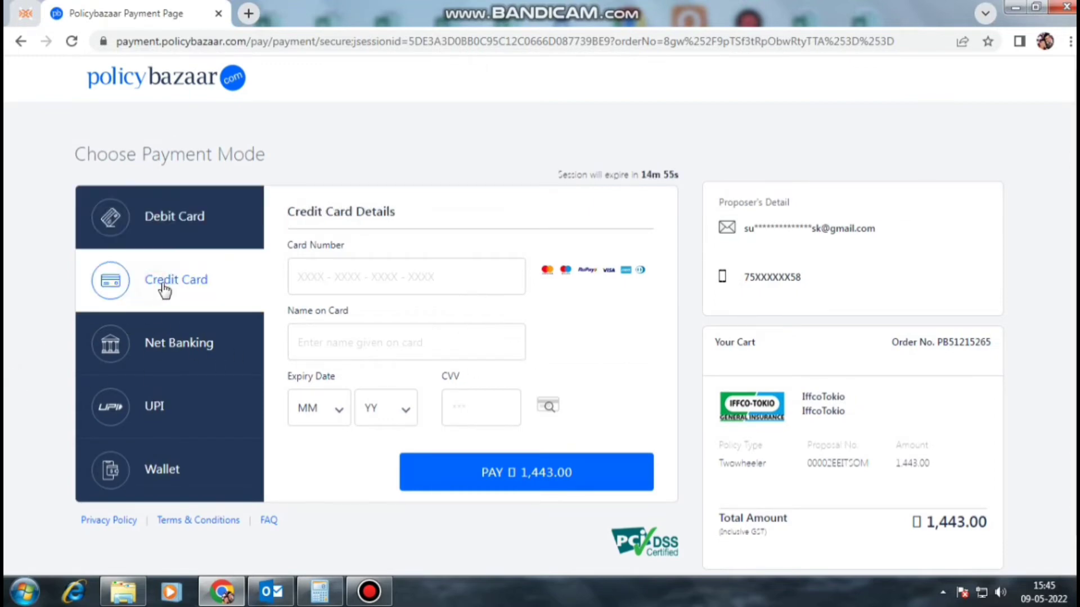
left_click(170, 353)
left_click(158, 401)
left_click(158, 475)
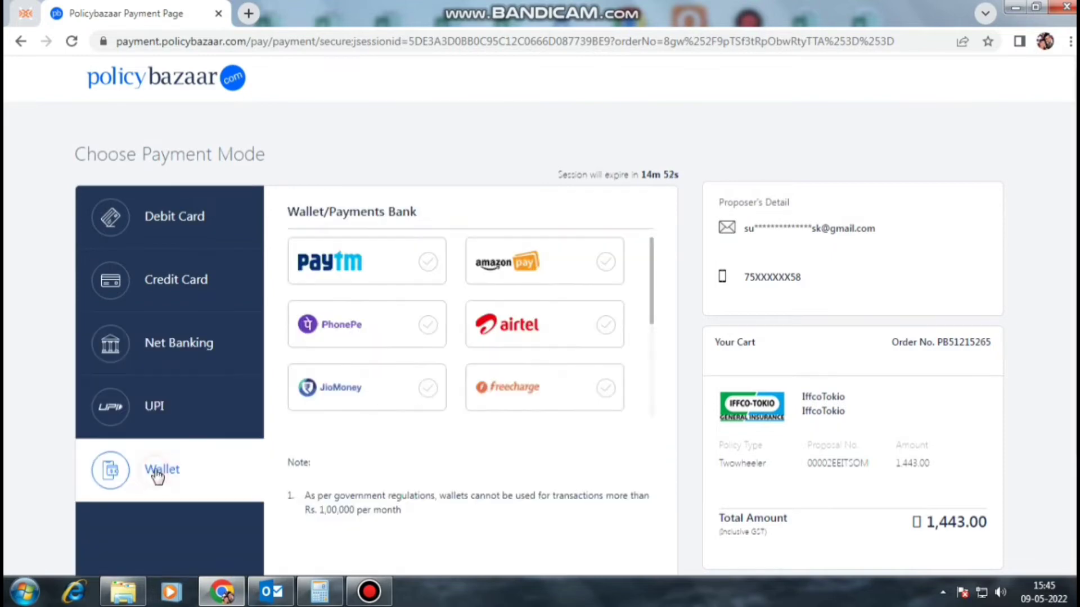
left_click(200, 221)
- Try credit card, recheck net banking, UPI and wallet, then settle on debit card
left_click(167, 288)
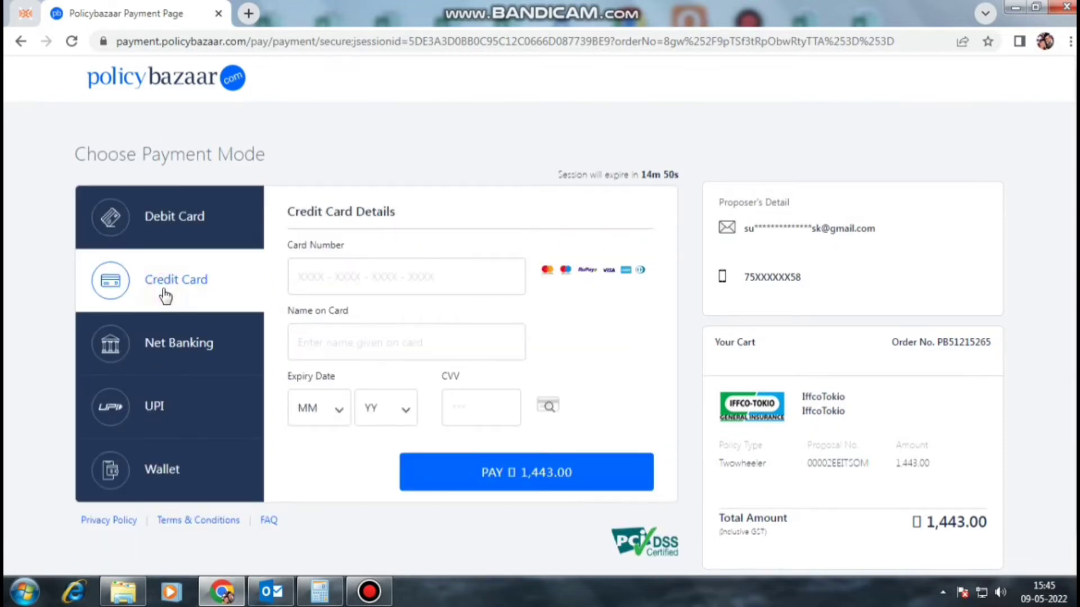
left_click(340, 276)
scroll(594, 416, "down", 1)
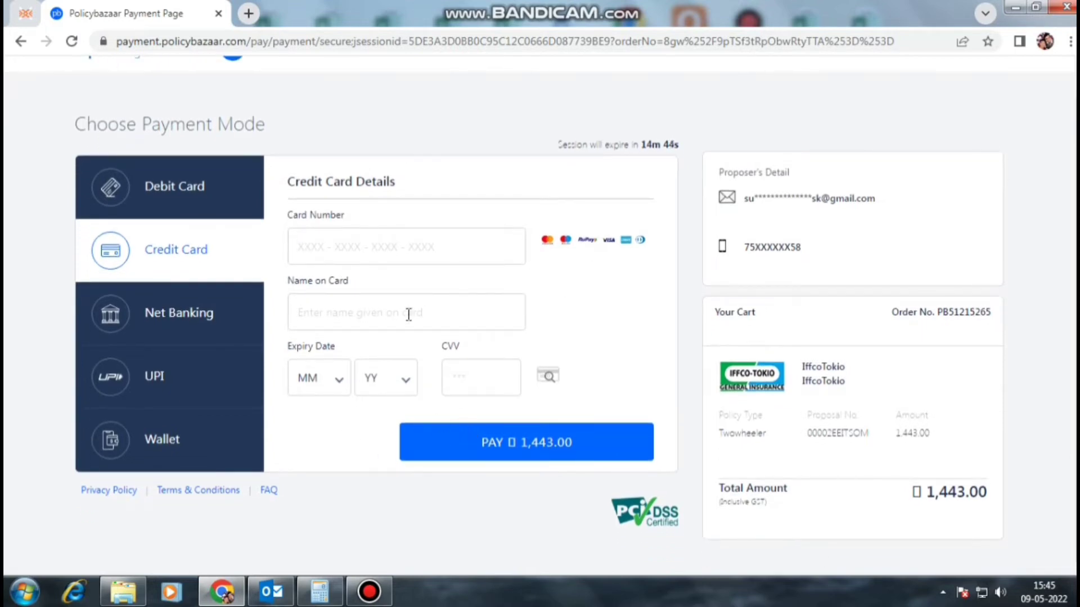
scroll(400, 394, "up", 1)
left_click(197, 241)
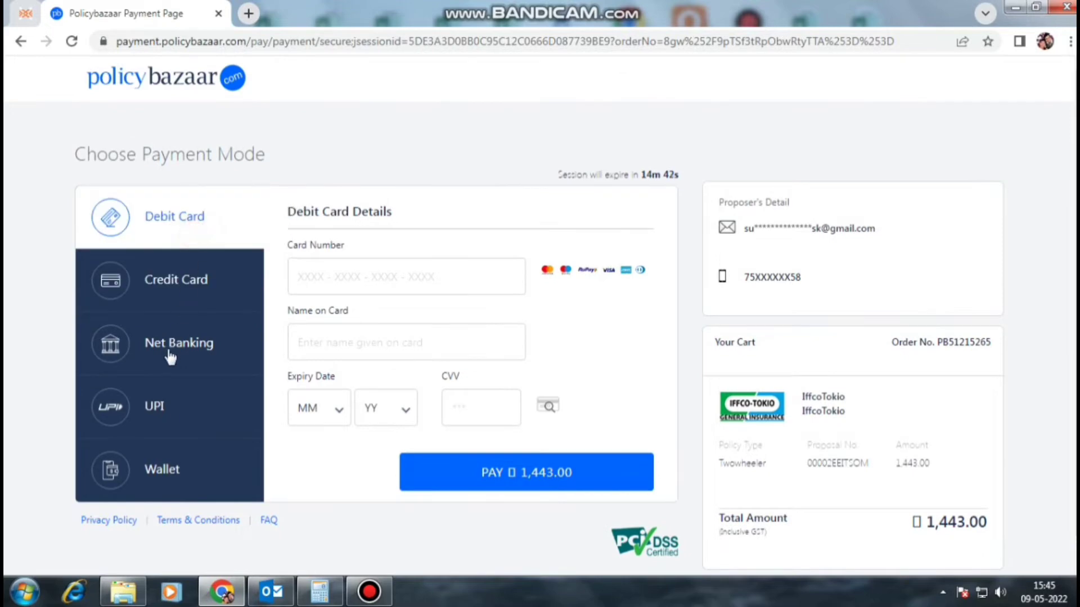
left_click(169, 351)
left_click(170, 410)
left_click(161, 467)
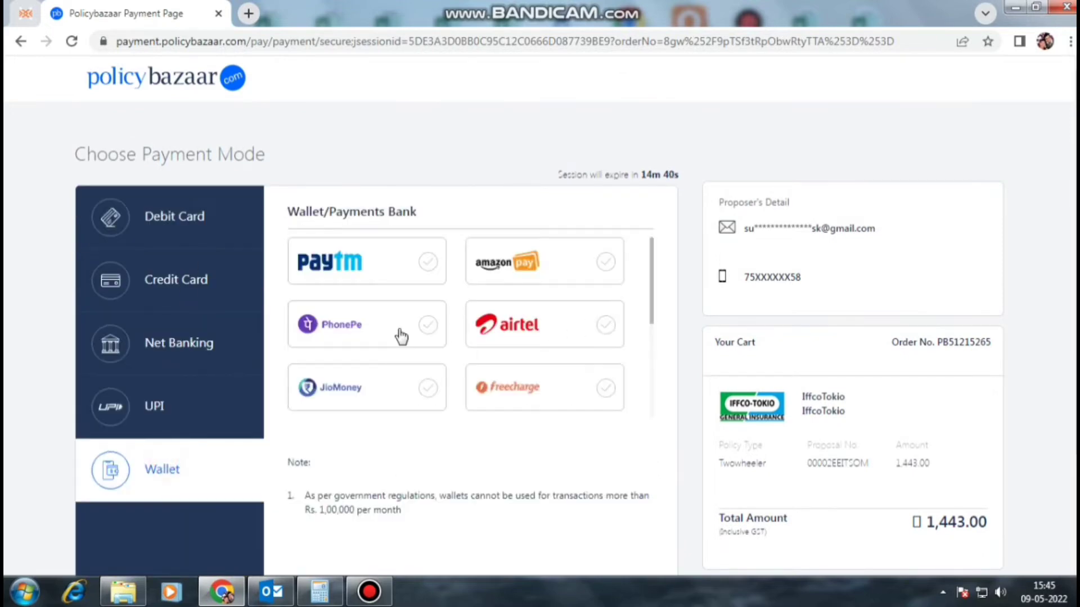
left_click(201, 240)
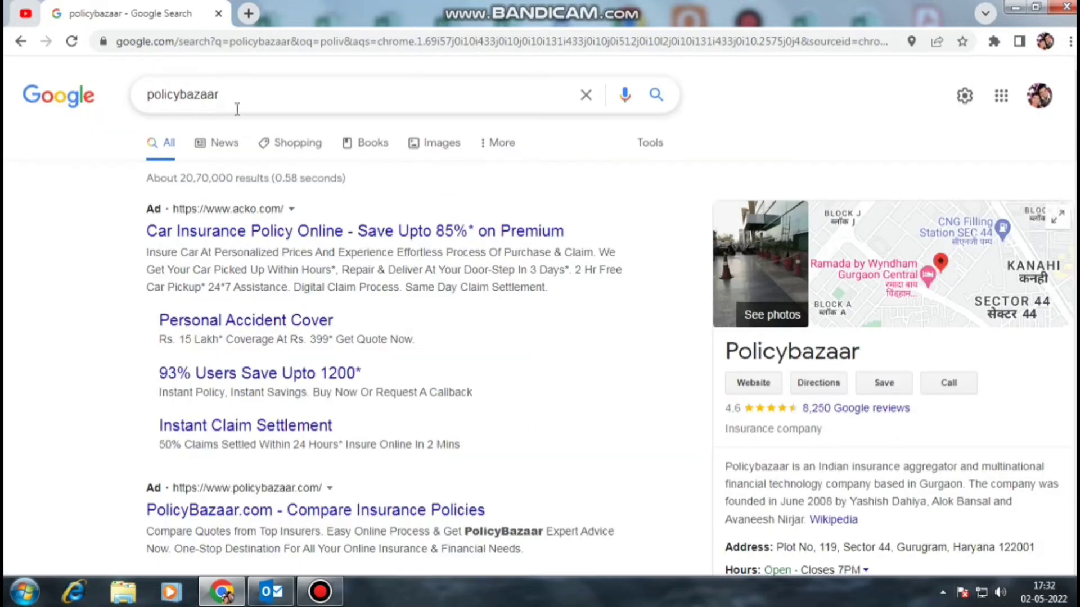
- Open 'PolicyBazaar.com - Compare Insurance Policies' from Google's policybazaar results
left_click_drag(239, 96, 140, 119)
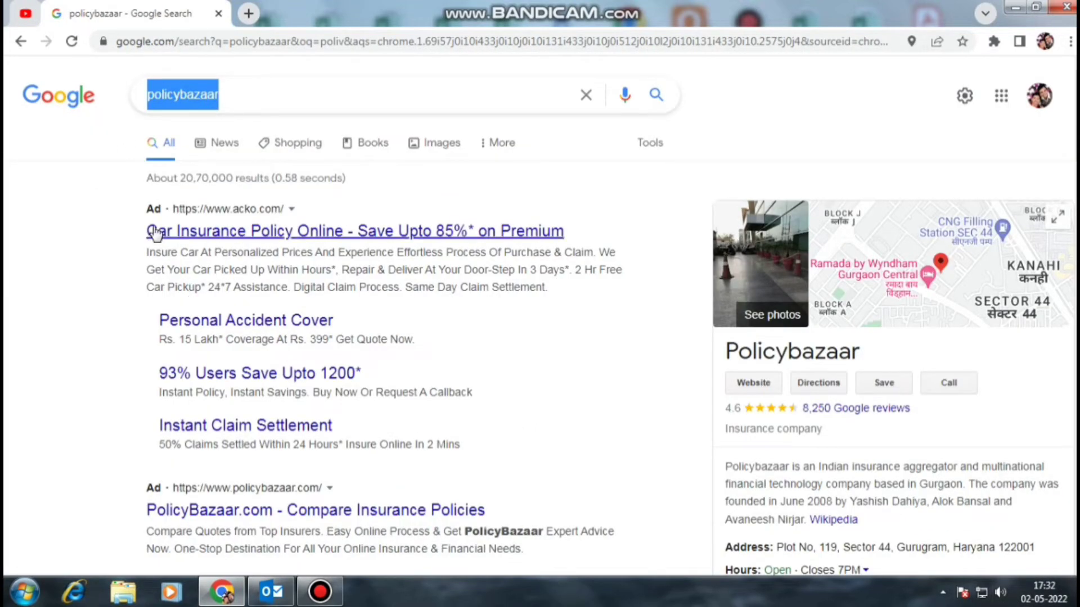
scroll(179, 200, "down", 3)
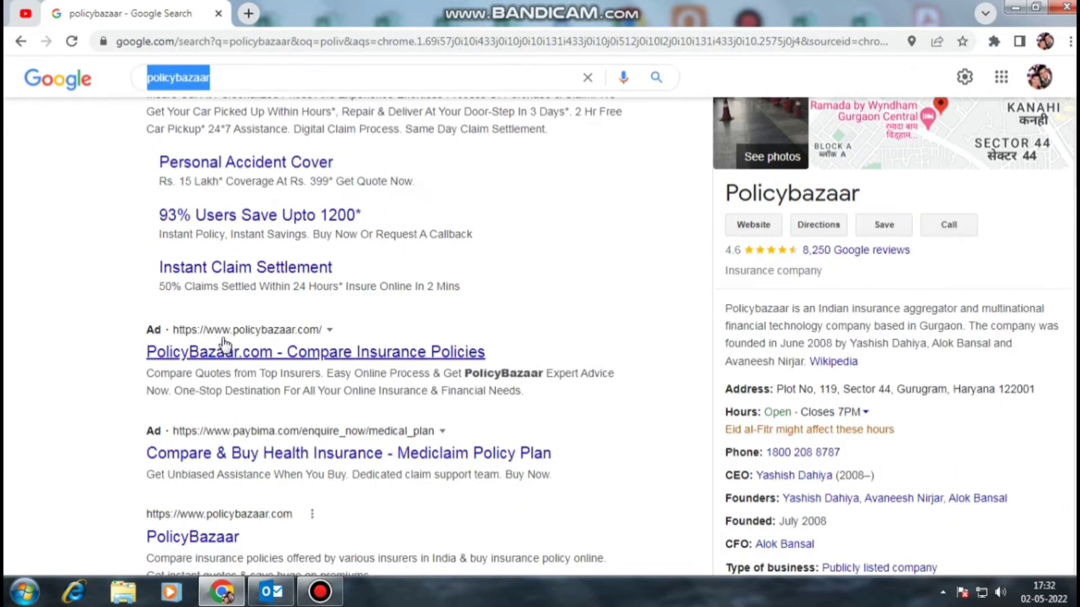
left_click_drag(145, 352, 503, 356)
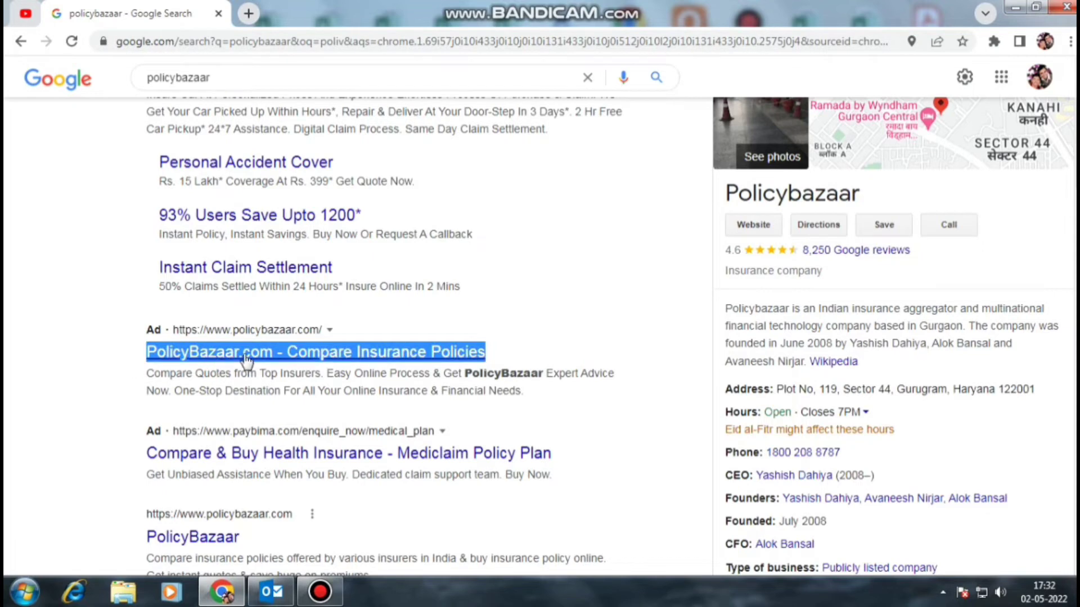
left_click(291, 355)
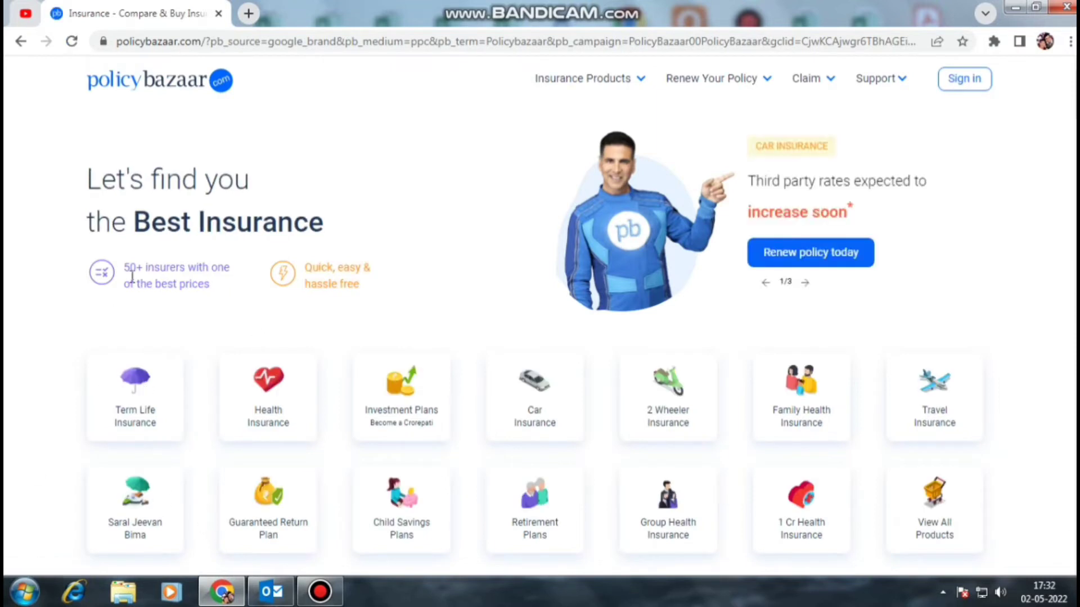
- Enter the bike registration number under 2 Wheeler Insurance and load the Splendor Pro quotes
left_click(685, 410)
left_click(597, 362)
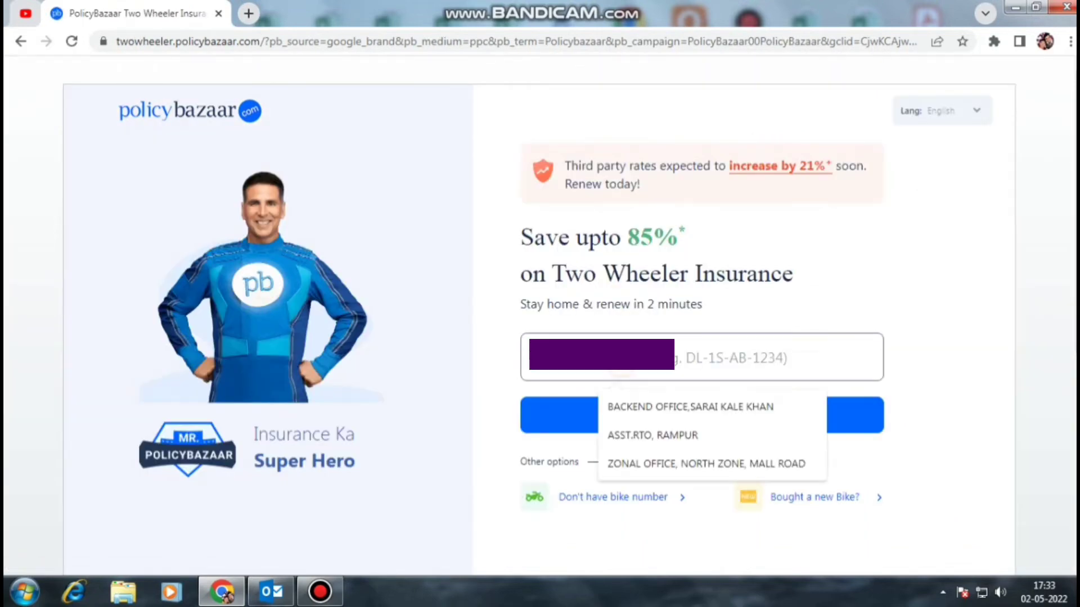
type("D")
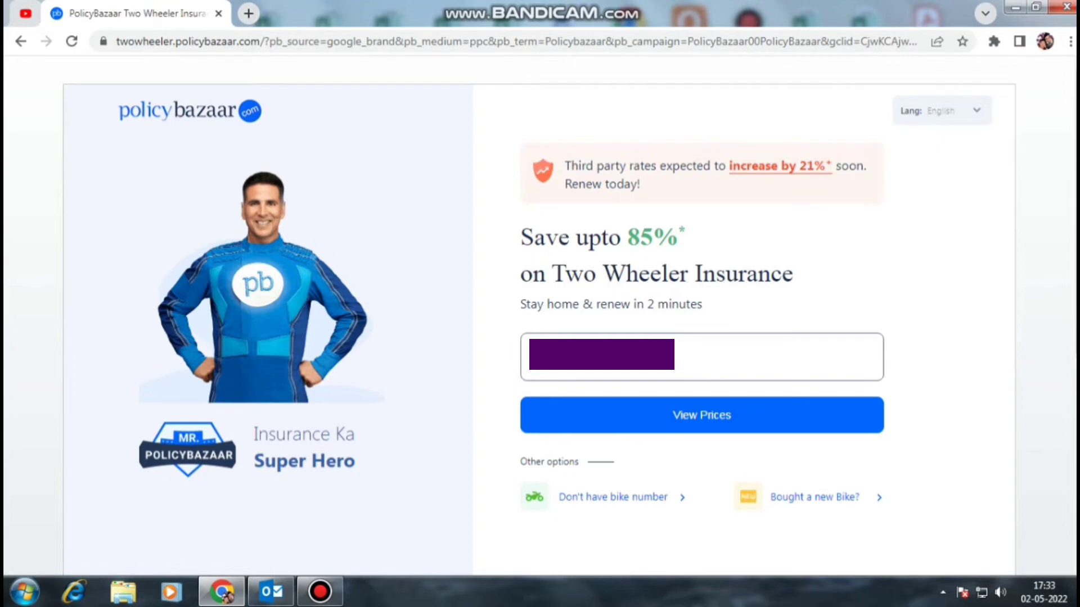
left_click(757, 423)
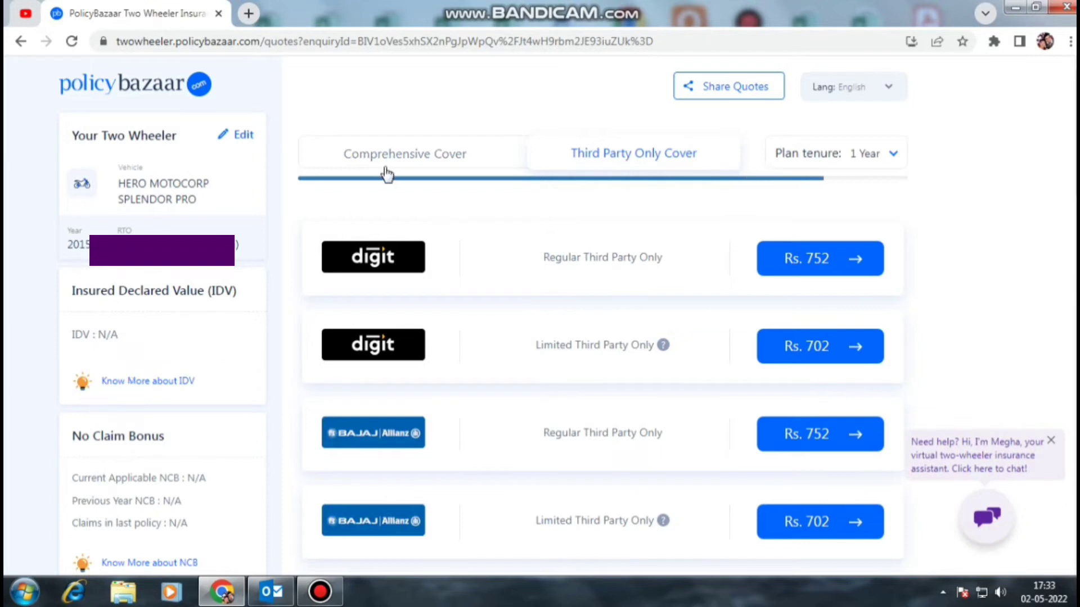
- Show the Comprehensive Cover plans and apply a custom IDV of 29,467 to refresh the quotes
left_click(186, 382)
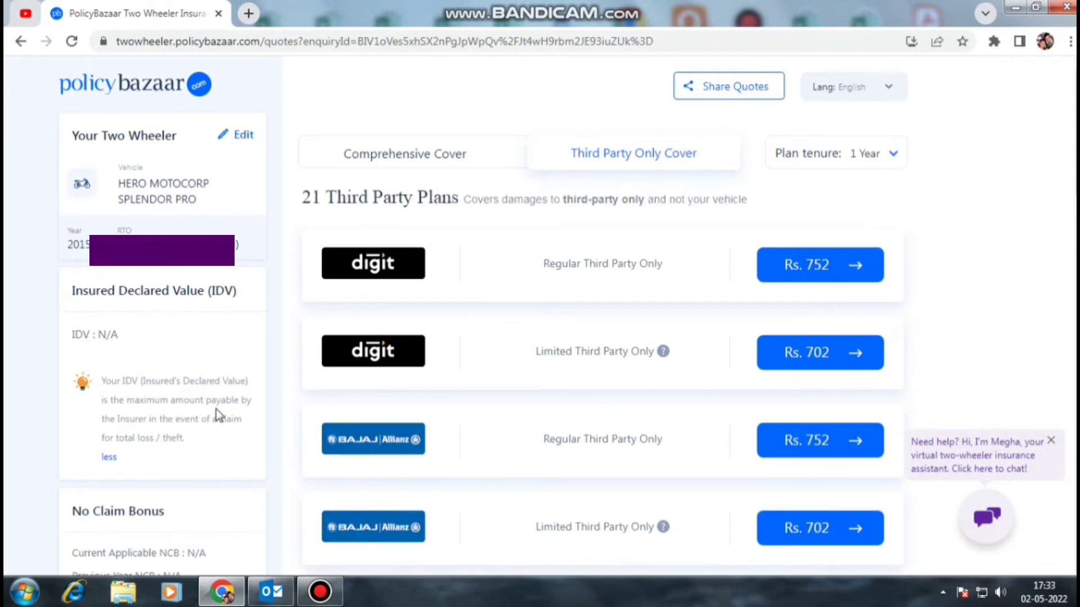
left_click(410, 157)
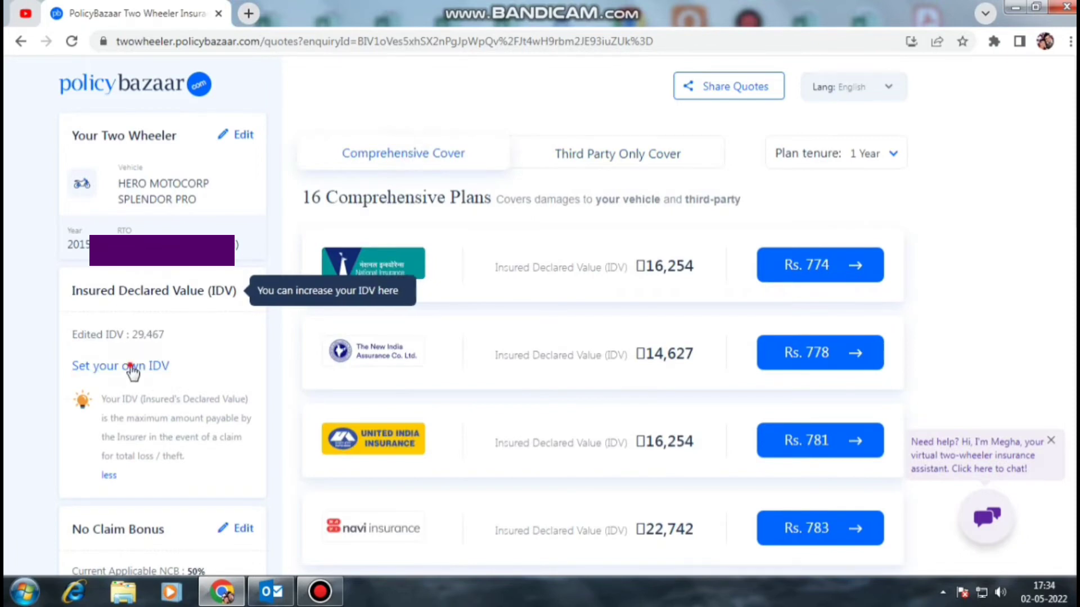
left_click(130, 365)
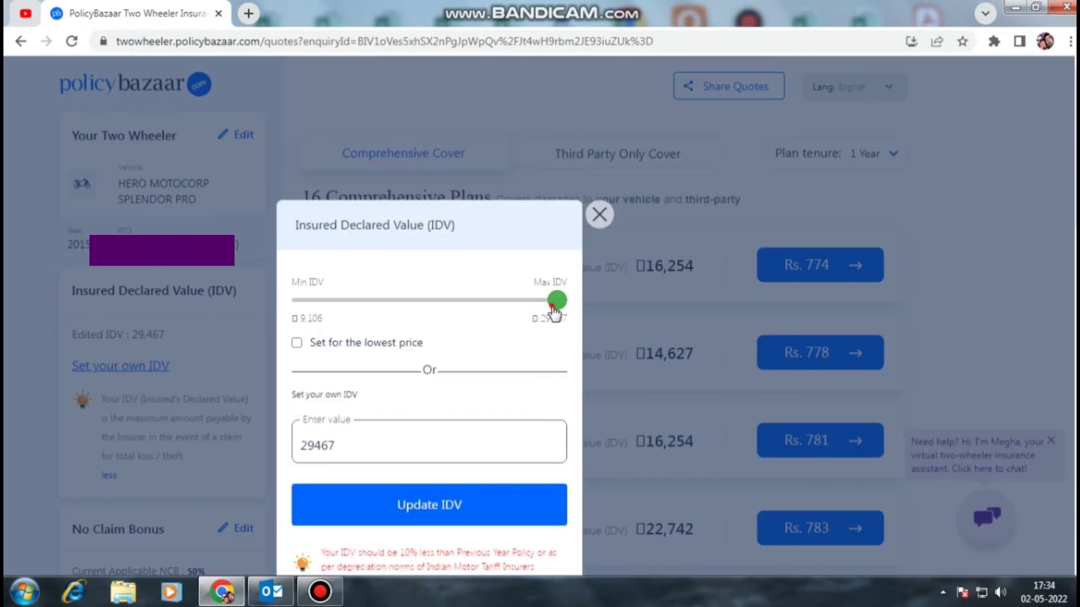
left_click_drag(555, 308, 591, 349)
left_click(442, 513)
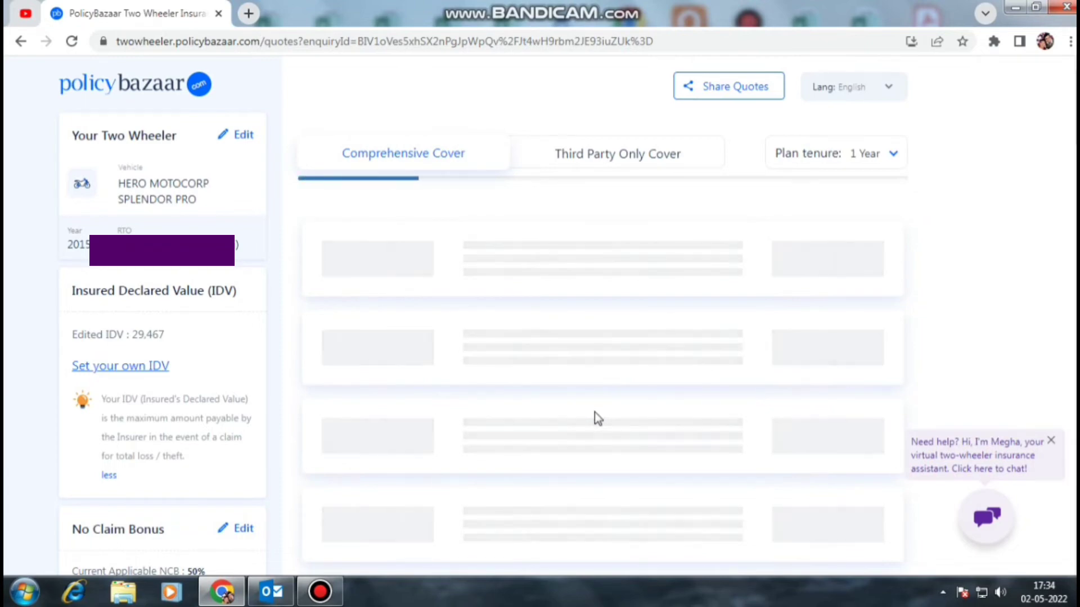
scroll(595, 412, "down", 8)
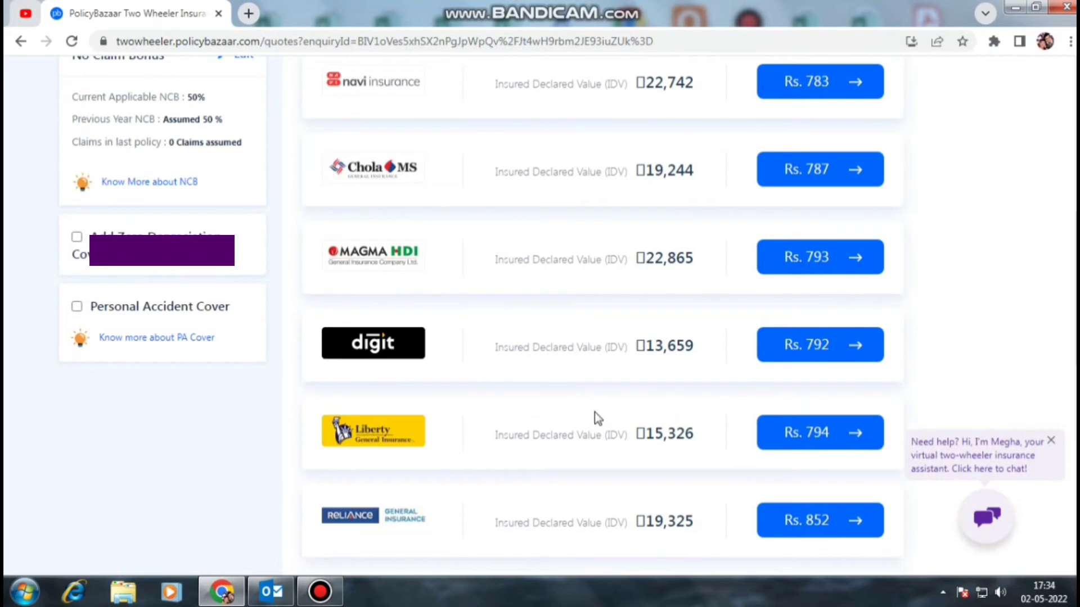
scroll(594, 413, "up", 5)
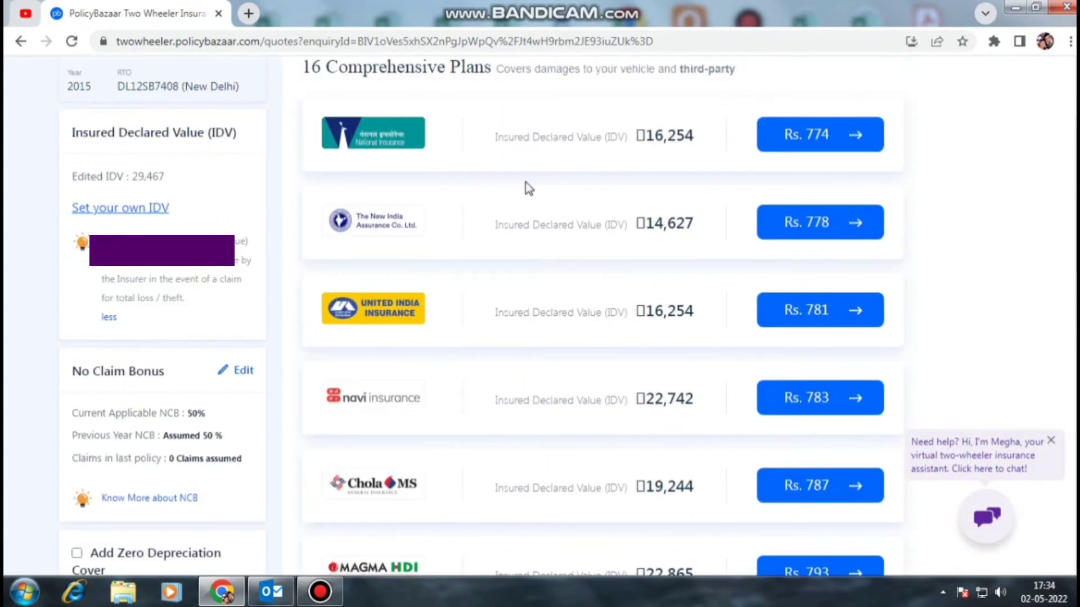
scroll(526, 182, "up", 1)
scroll(677, 317, "up", 2)
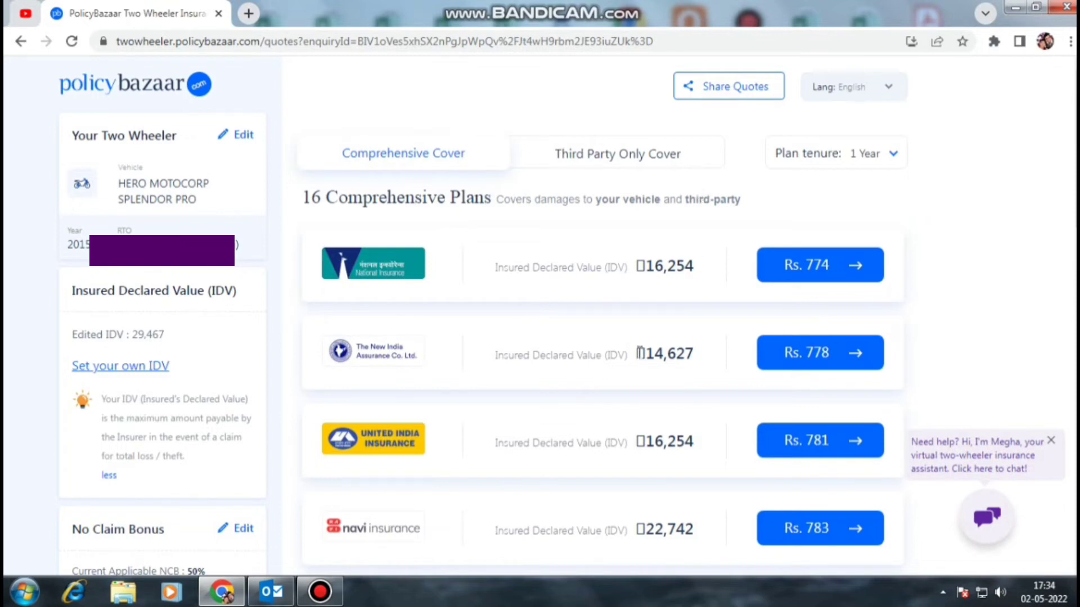
scroll(585, 385, "down", 3)
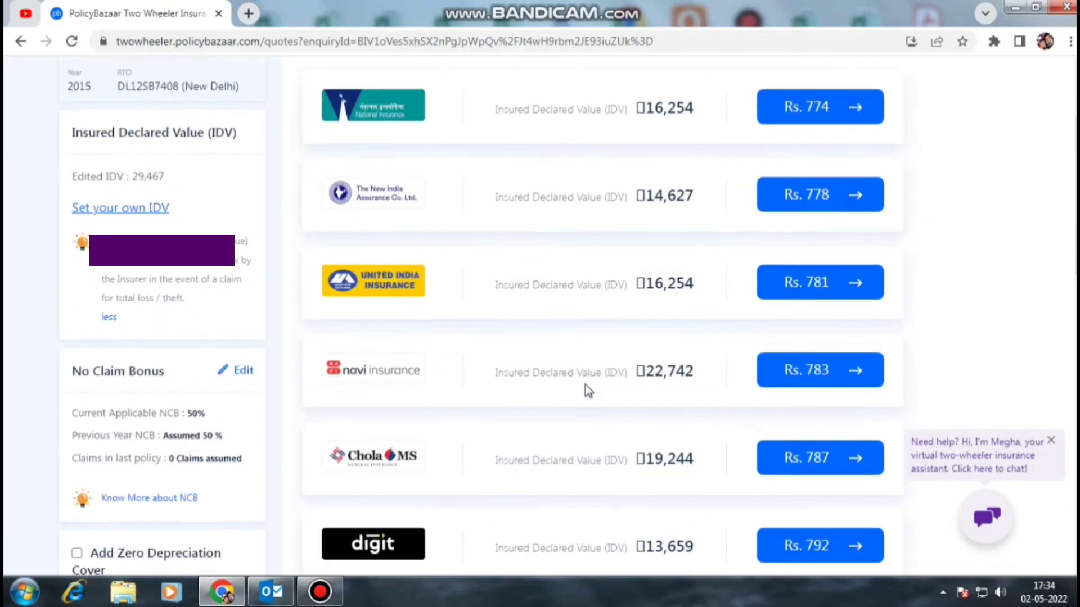
scroll(585, 388, "up", 5)
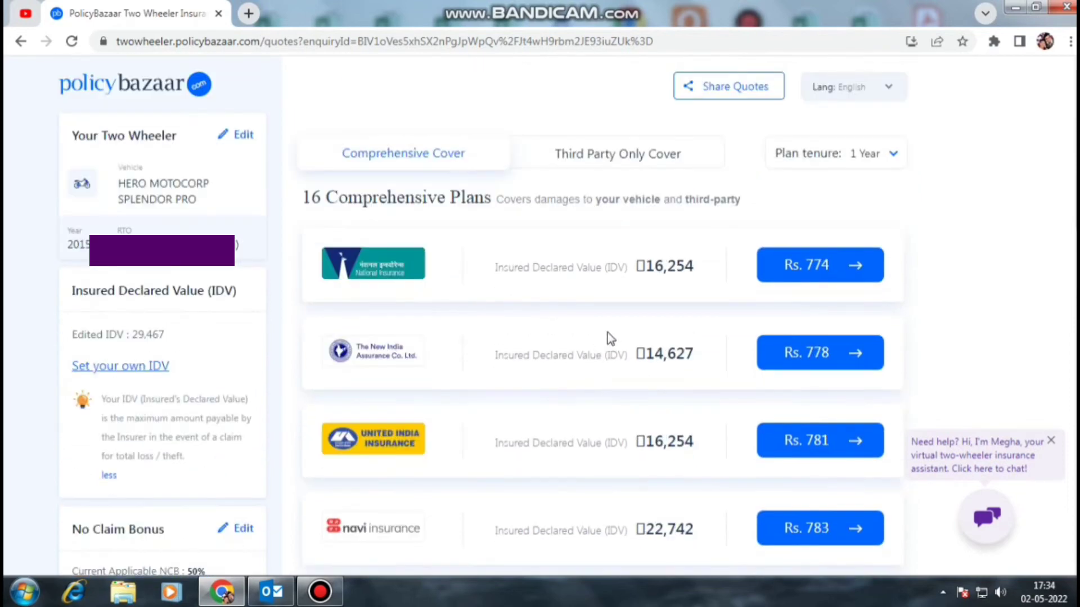
left_click_drag(764, 203, 495, 196)
scroll(588, 408, "down", 8)
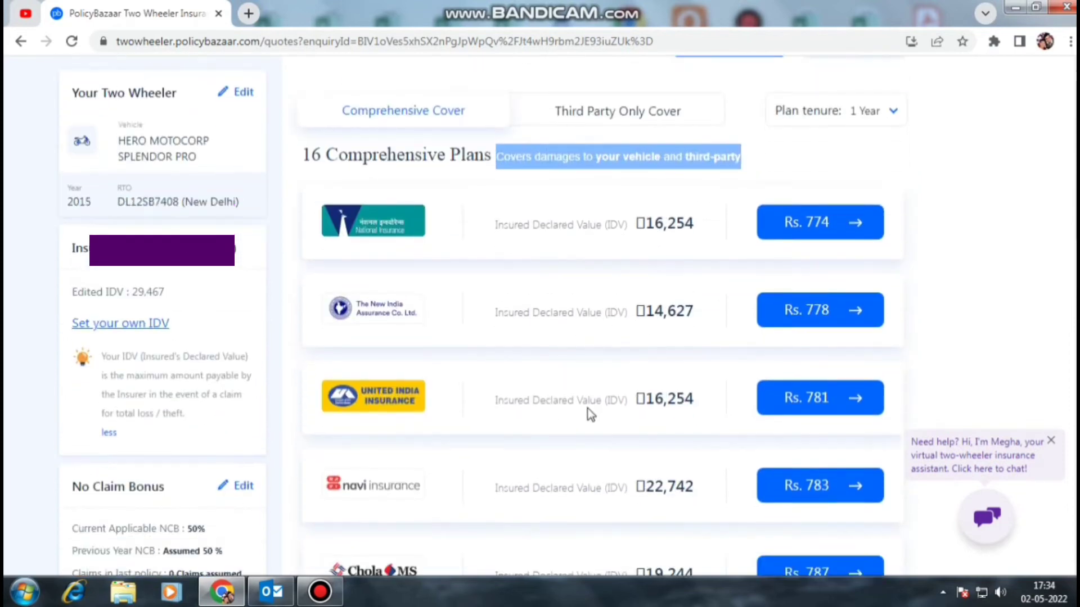
scroll(588, 414, "down", 4)
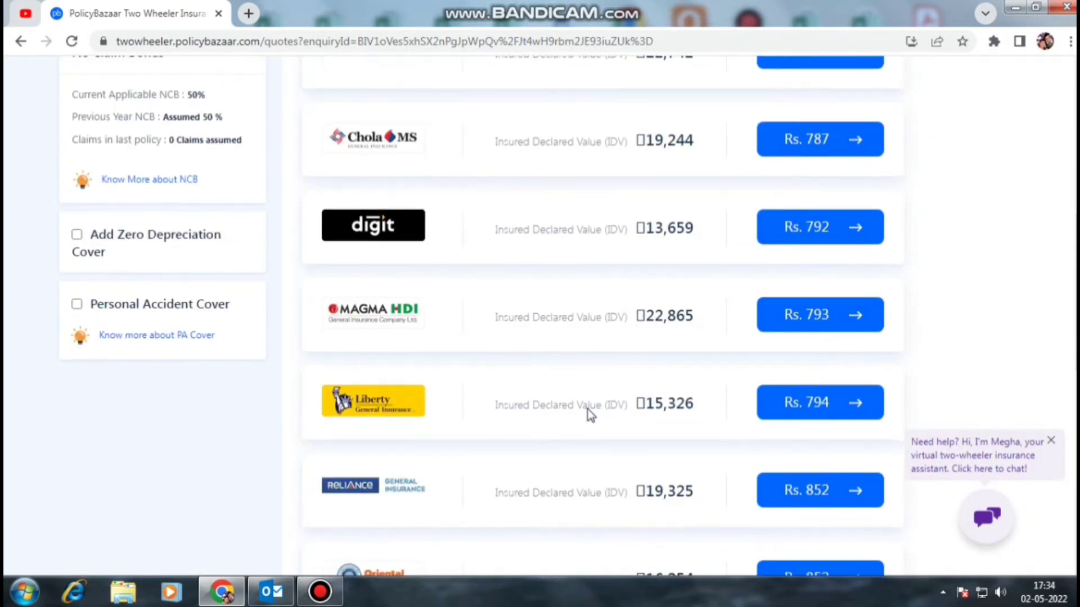
left_click_drag(645, 437, 713, 440)
scroll(657, 455, "down", 6)
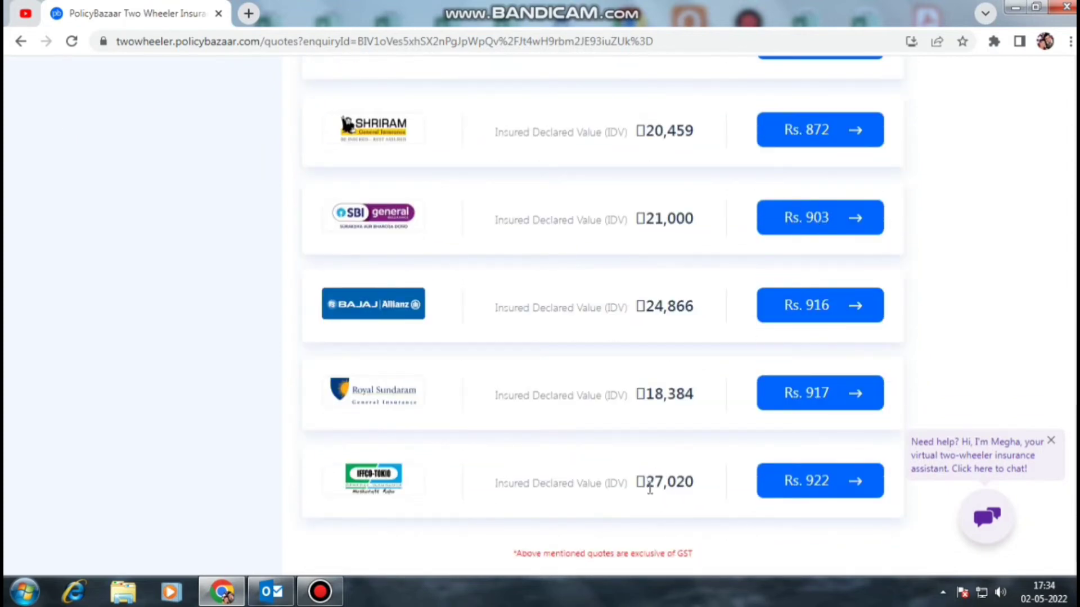
left_click_drag(645, 482, 695, 483)
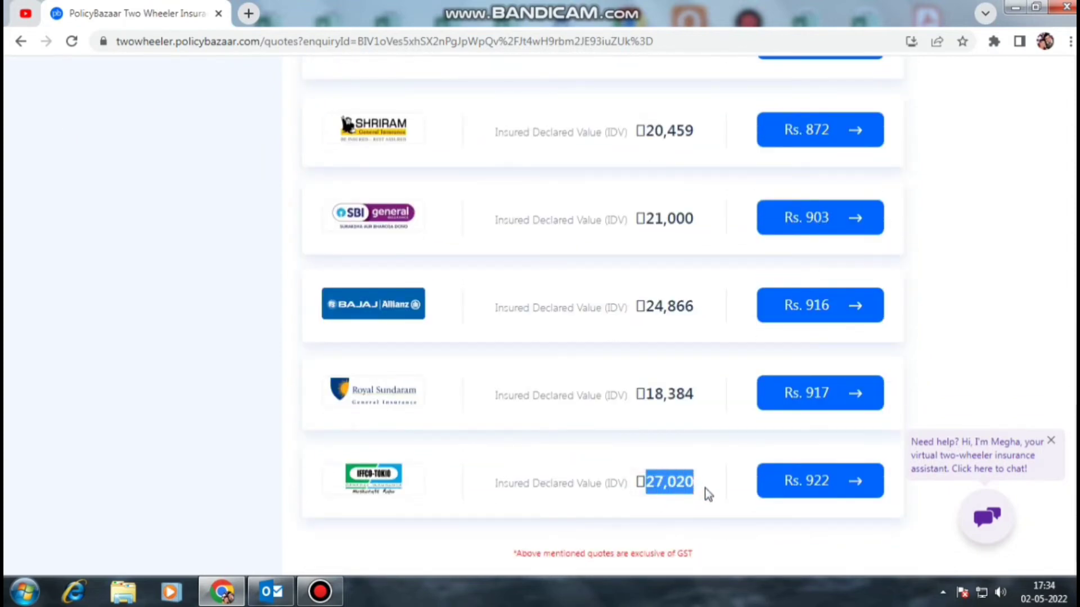
left_click_drag(488, 482, 623, 491)
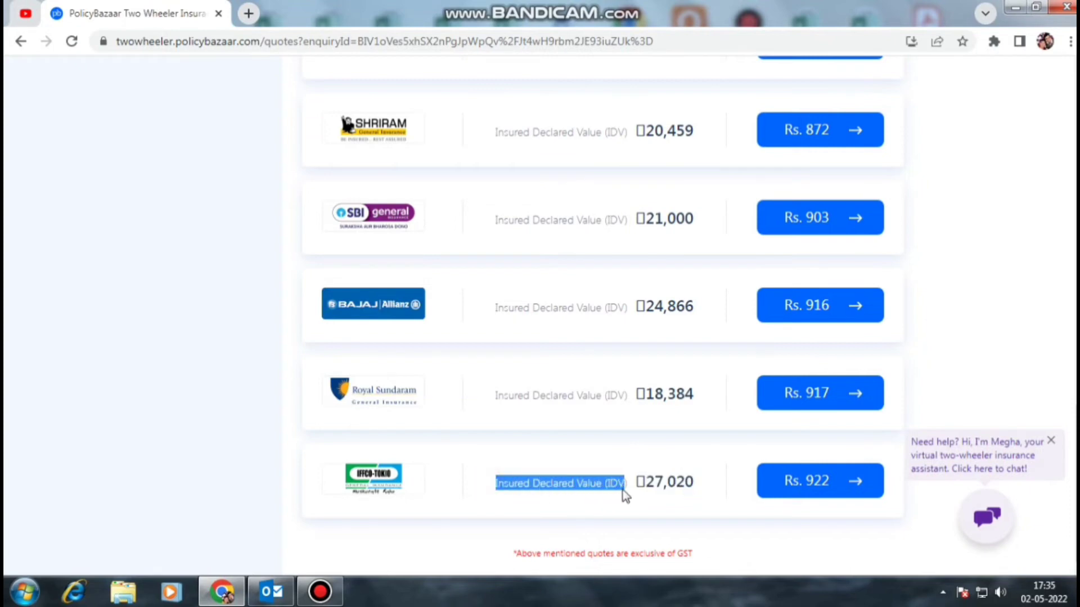
- Select the Rs. 922 IFFCO-Tokio plan and add a Wife nominee aged 35, reaching Step 3
left_click(825, 485)
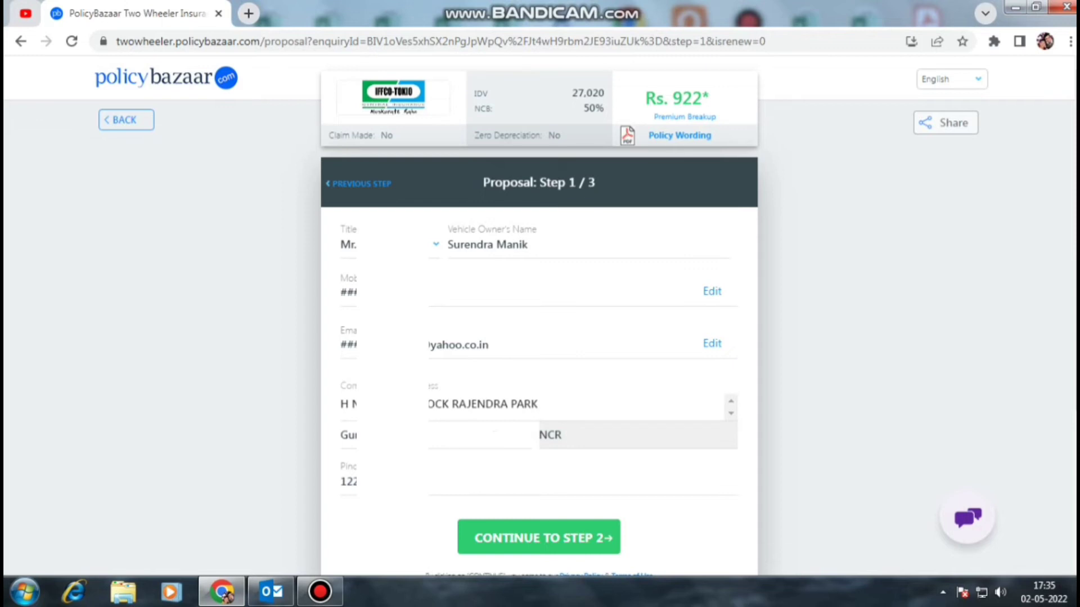
left_click(513, 542)
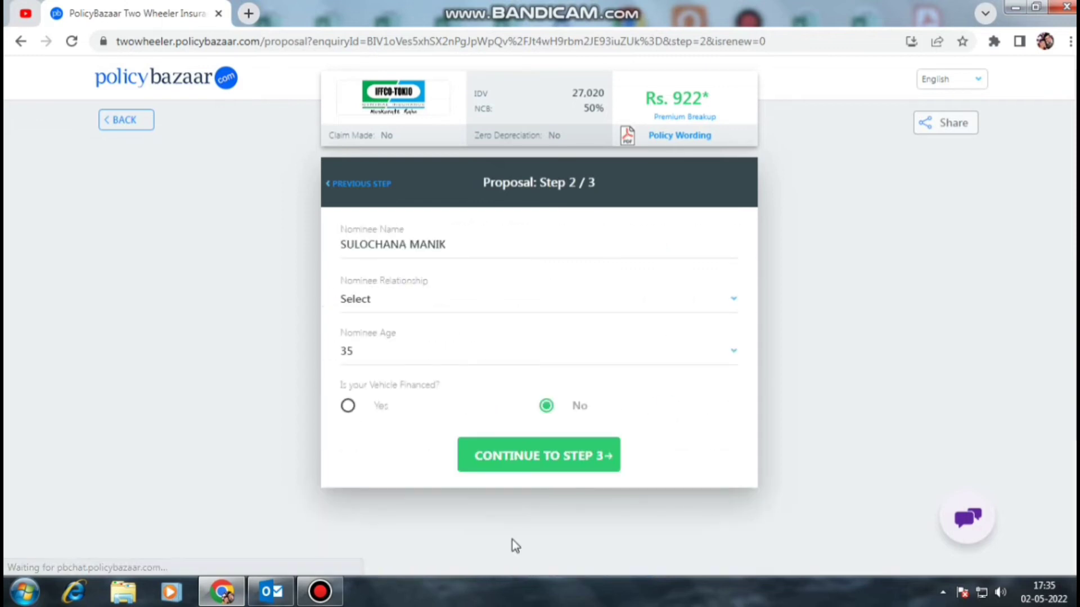
left_click(491, 311)
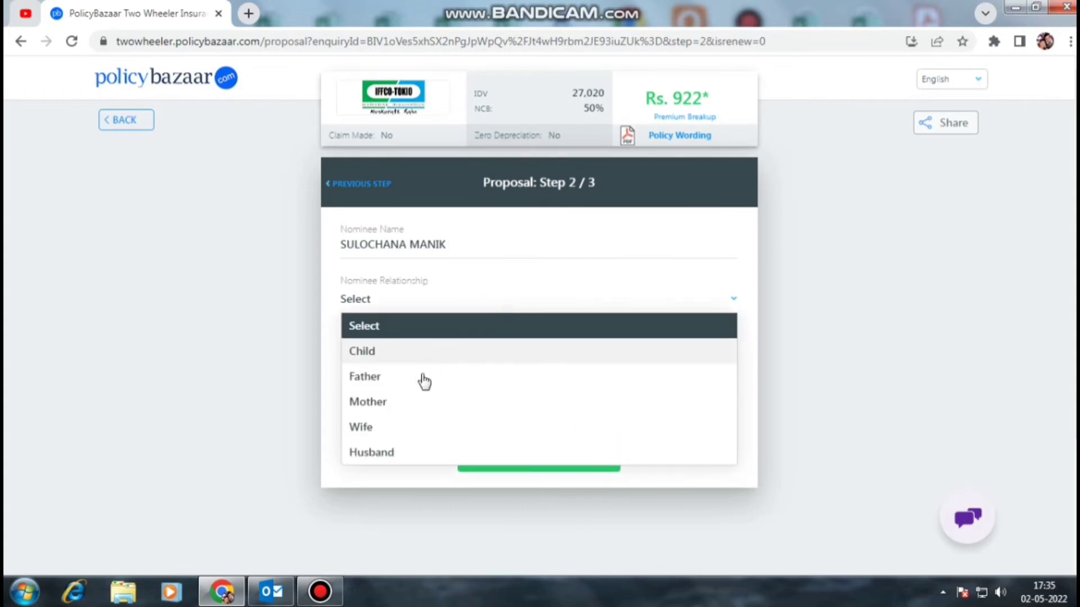
left_click(388, 433)
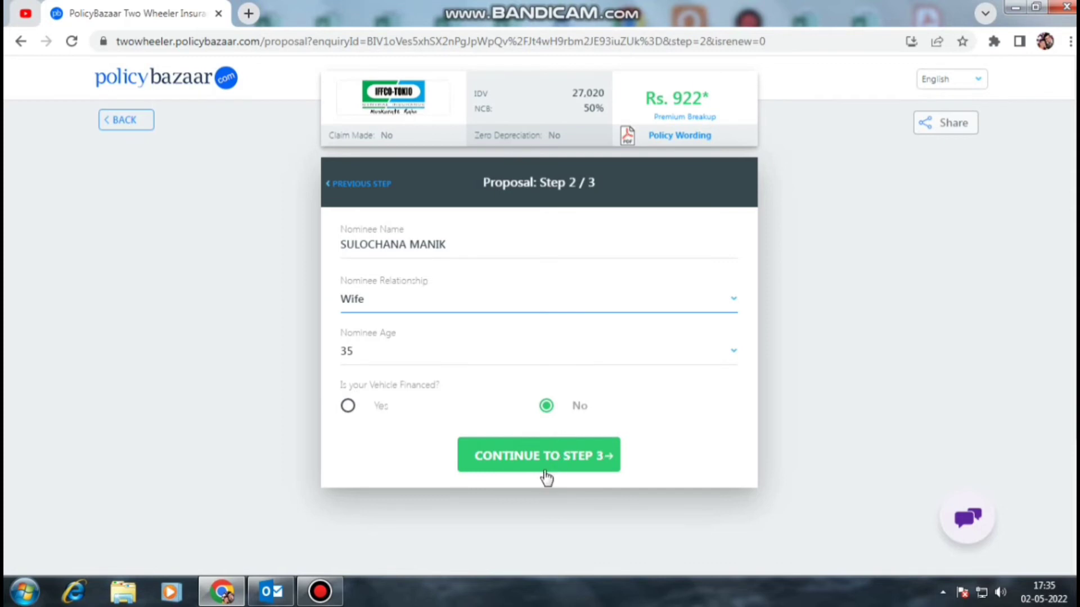
left_click(517, 457)
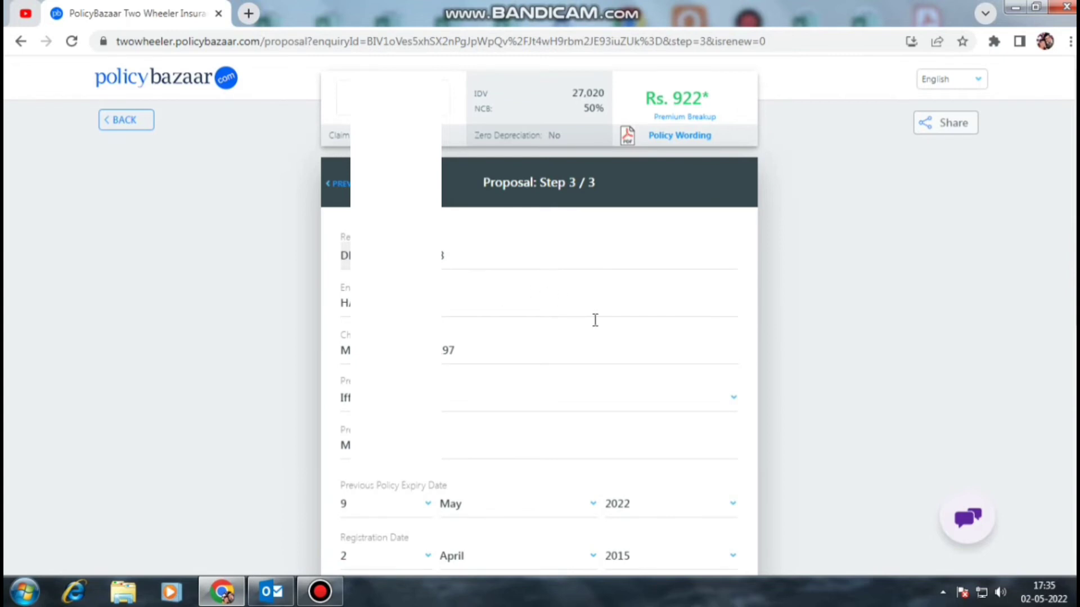
- Keep the previous NCB at 50% and save the vehicle and previous-policy details
scroll(562, 331, "down", 3)
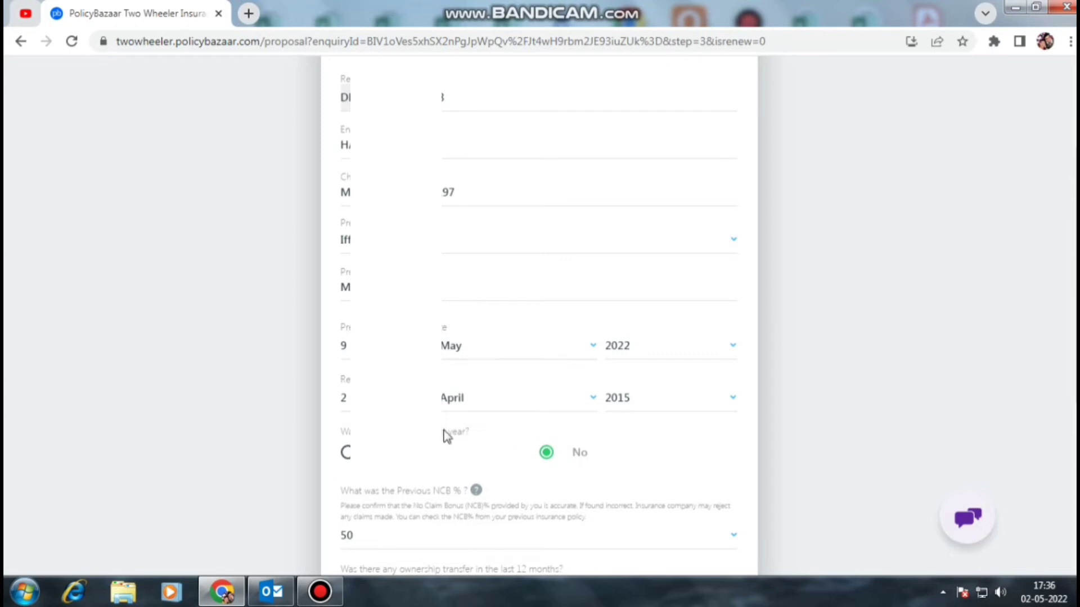
scroll(445, 436, "down", 3)
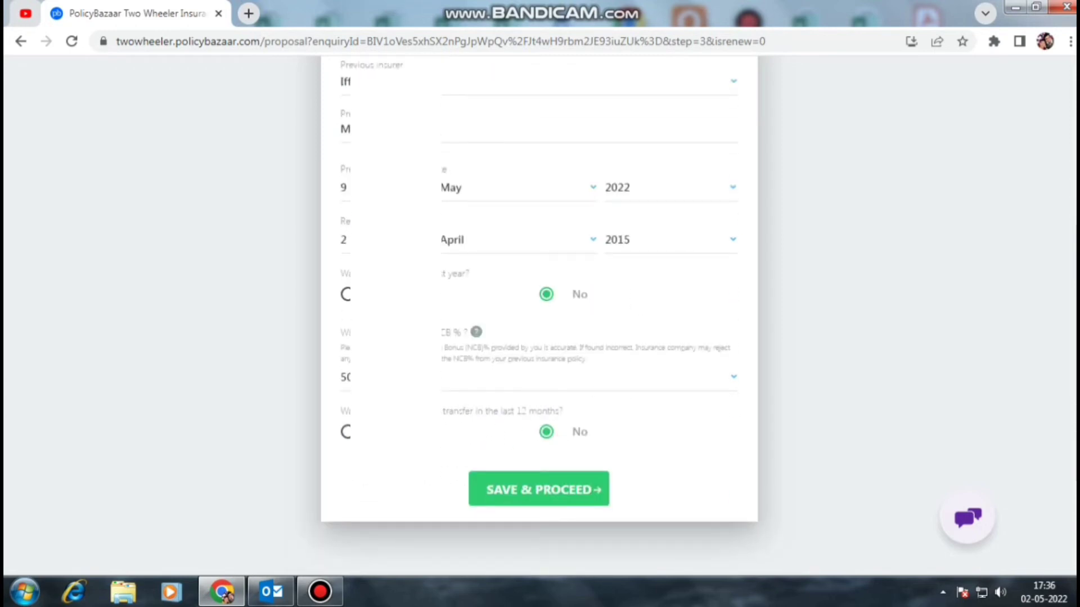
left_click(453, 387)
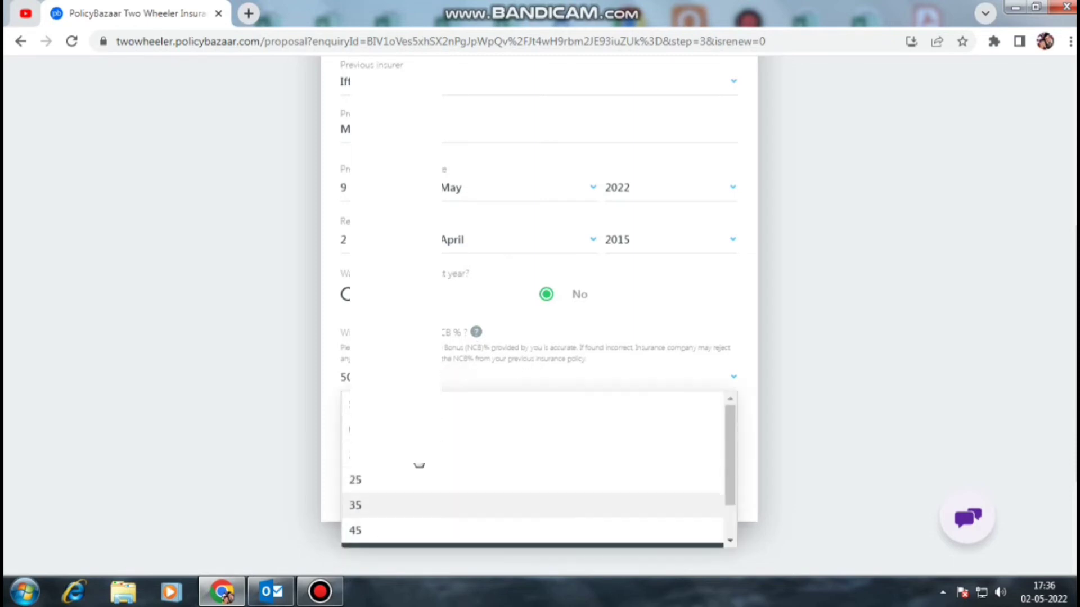
left_click(735, 373)
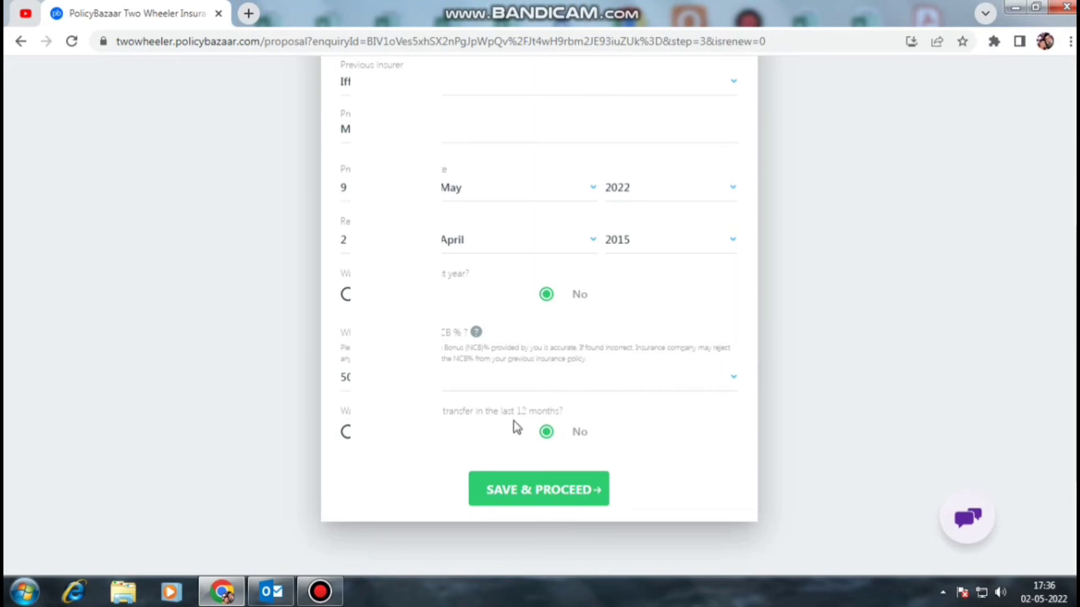
left_click(545, 478)
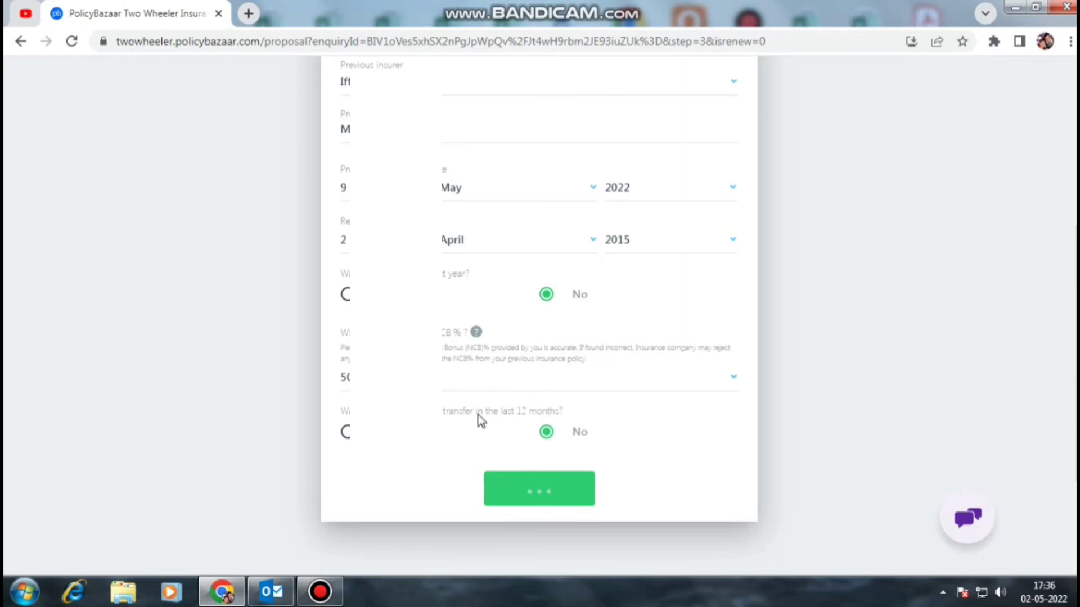
- Submit the proposal to reach the policy summary showing Rs. 1,087 payable
mouse_move(518, 337)
scroll(521, 338, "down", 7)
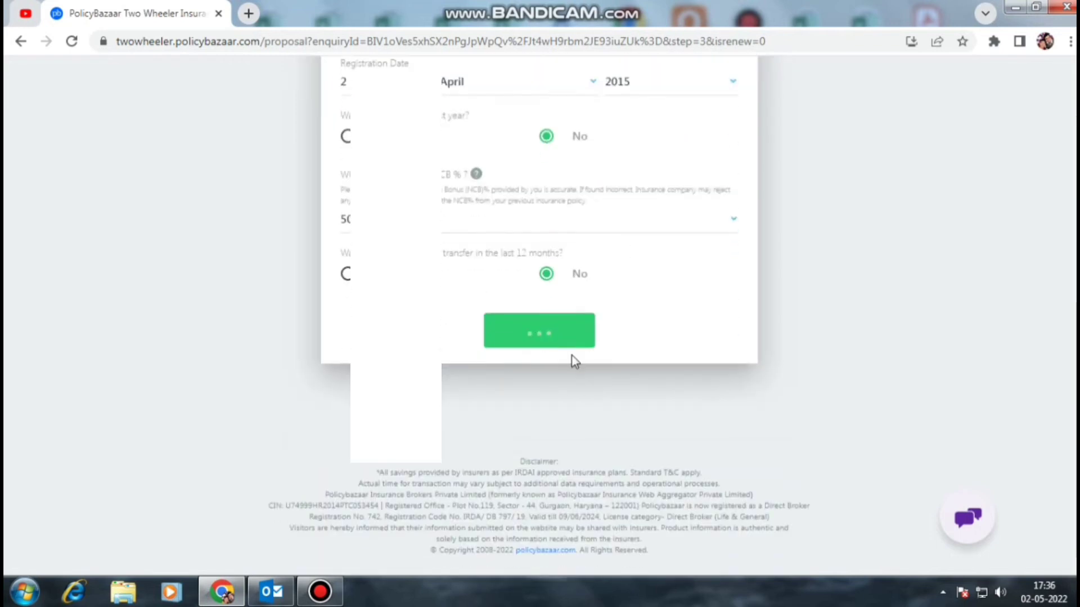
left_click(537, 350)
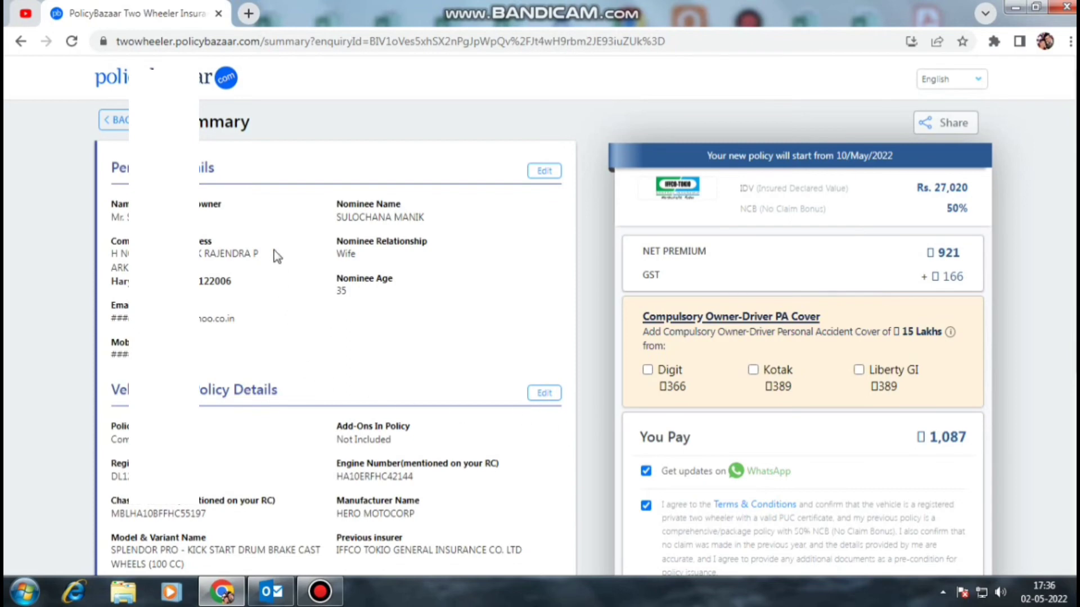
- Review the IFFCO-Tokio policy summary and proceed to pay the Rs. 1,087 total securely
scroll(276, 256, "down", 3)
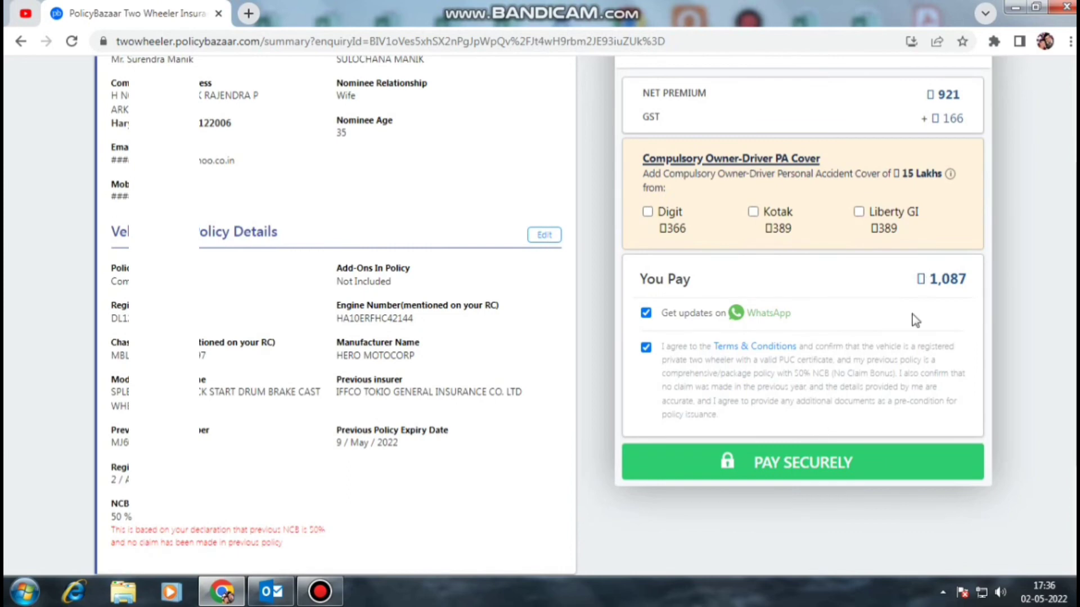
scroll(386, 401, "down", 3)
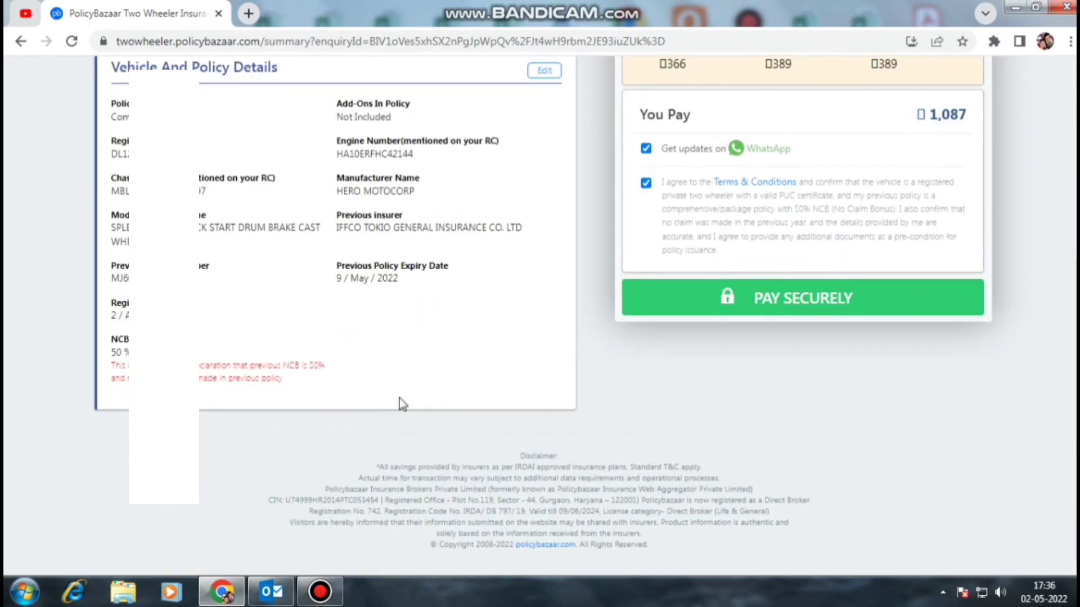
scroll(416, 393, "up", 6)
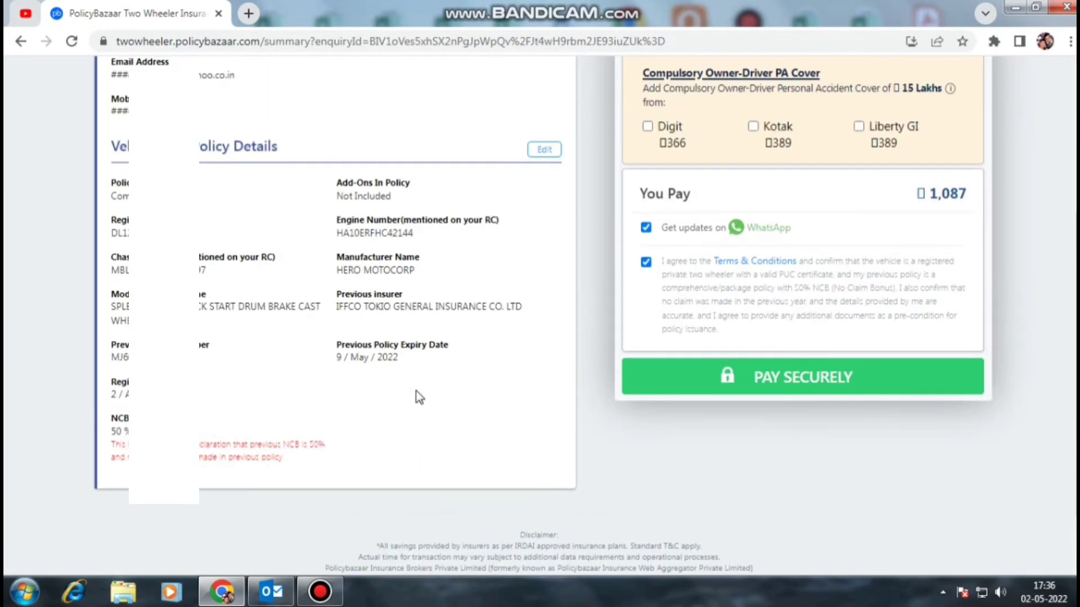
scroll(714, 461, "down", 3)
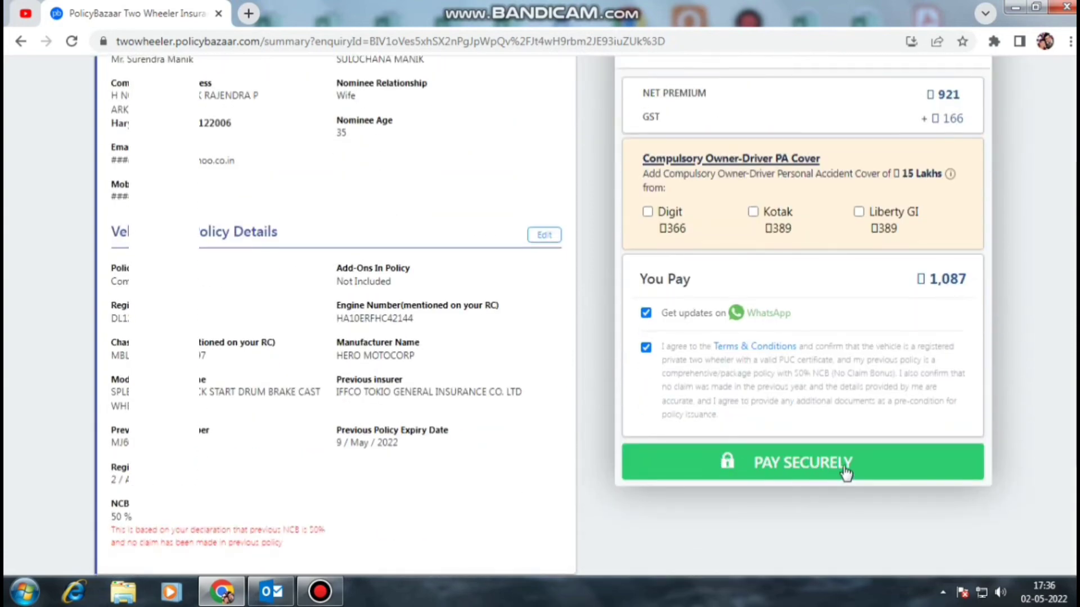
left_click(845, 471)
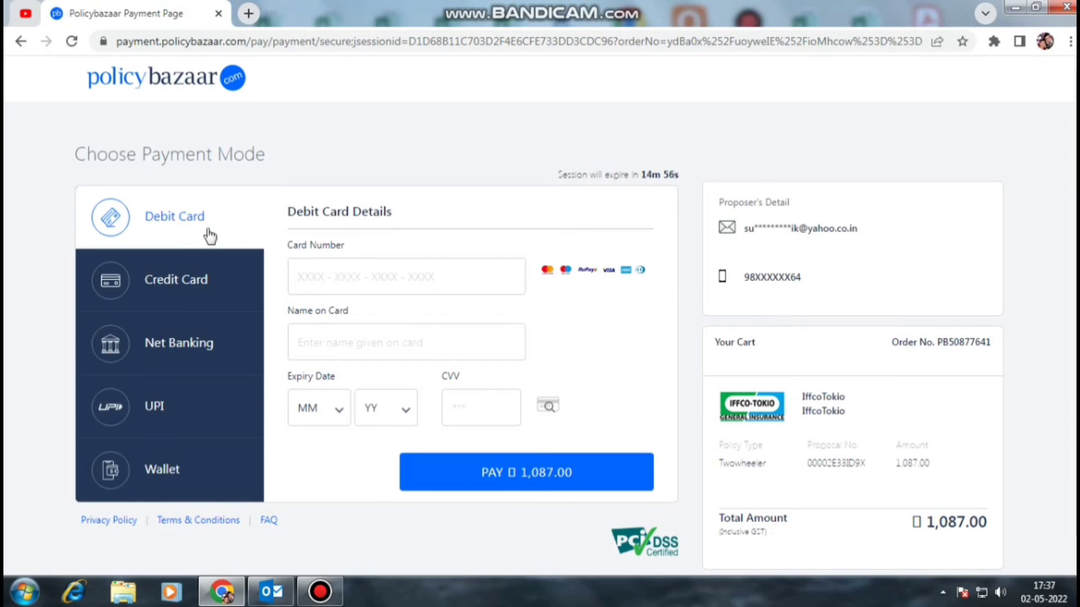
- Browse the credit card, net banking, UPI and wallet payment options
left_click(184, 281)
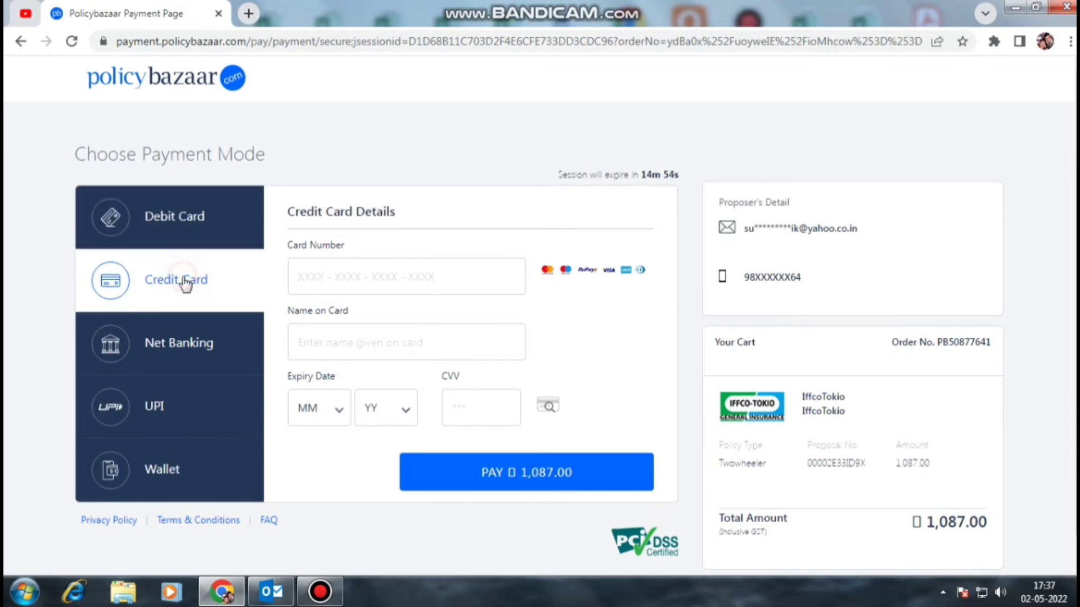
left_click(163, 354)
left_click(159, 416)
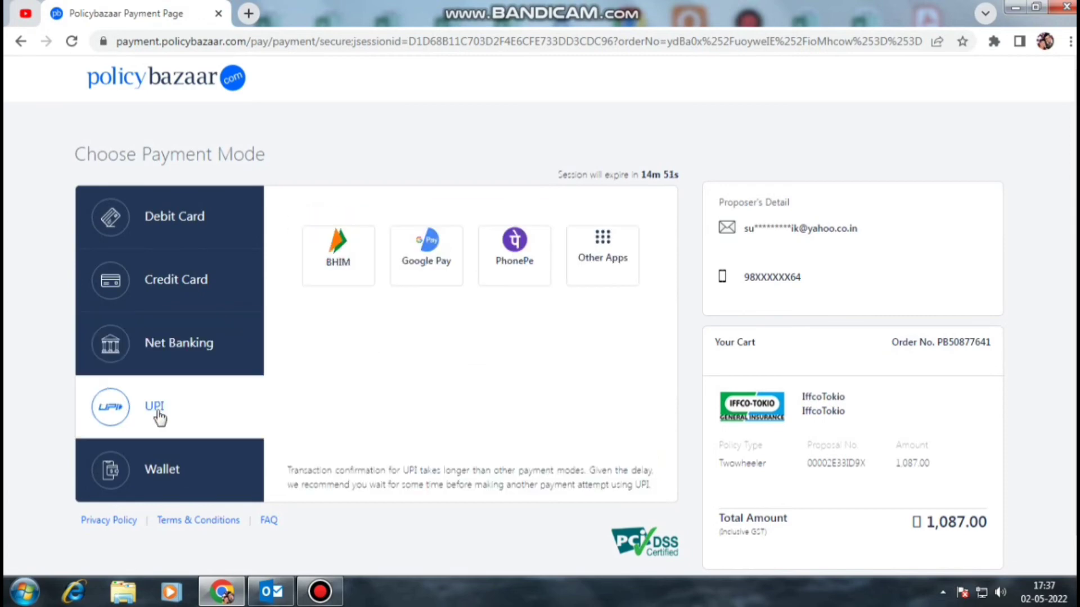
left_click(165, 475)
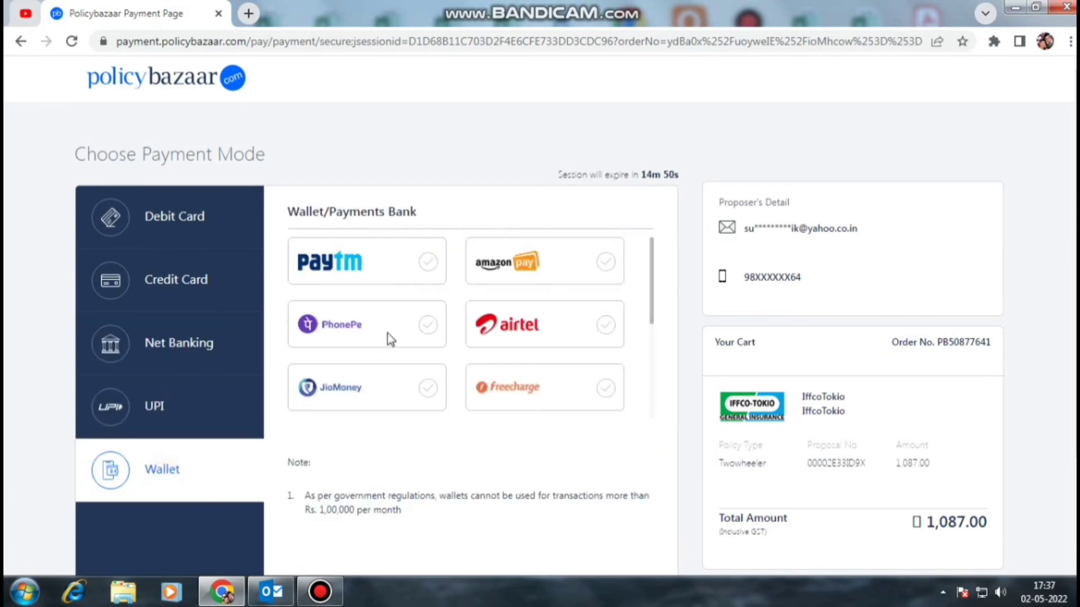
scroll(465, 489, "down", 3)
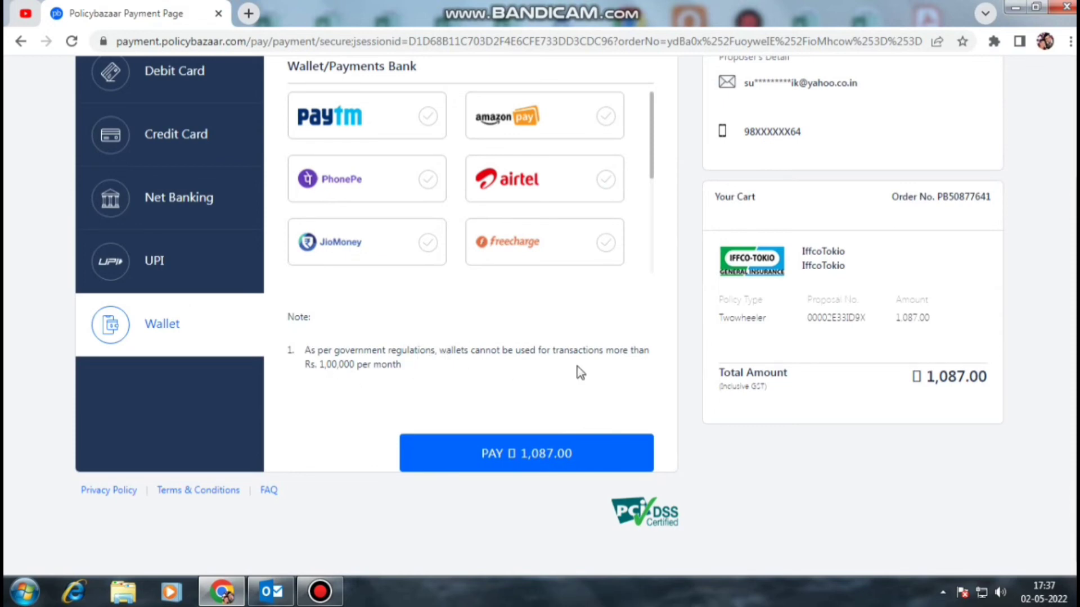
- Enter the credit card number, cardholder name, expiry month/year and CVV, then pay ₹1,087.00
left_click(167, 140)
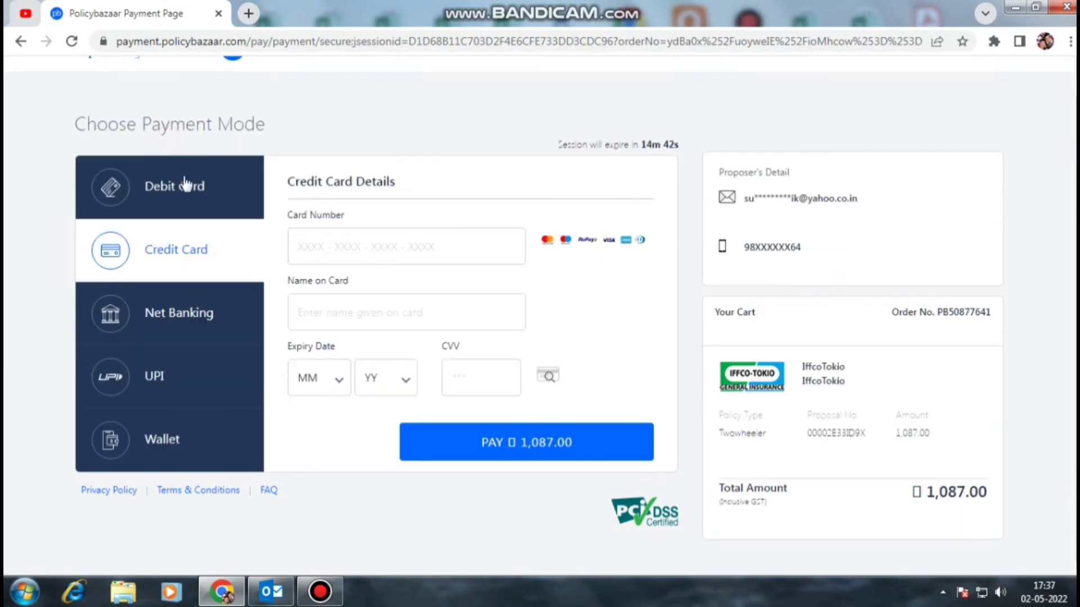
type("48")
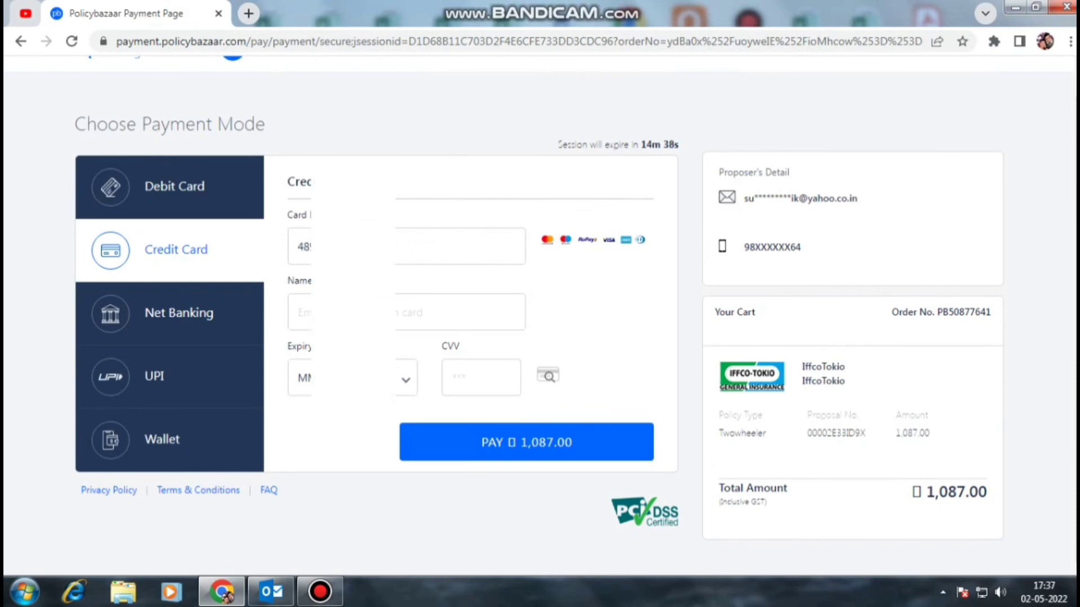
type("30")
type("sur")
key("alt+Down")
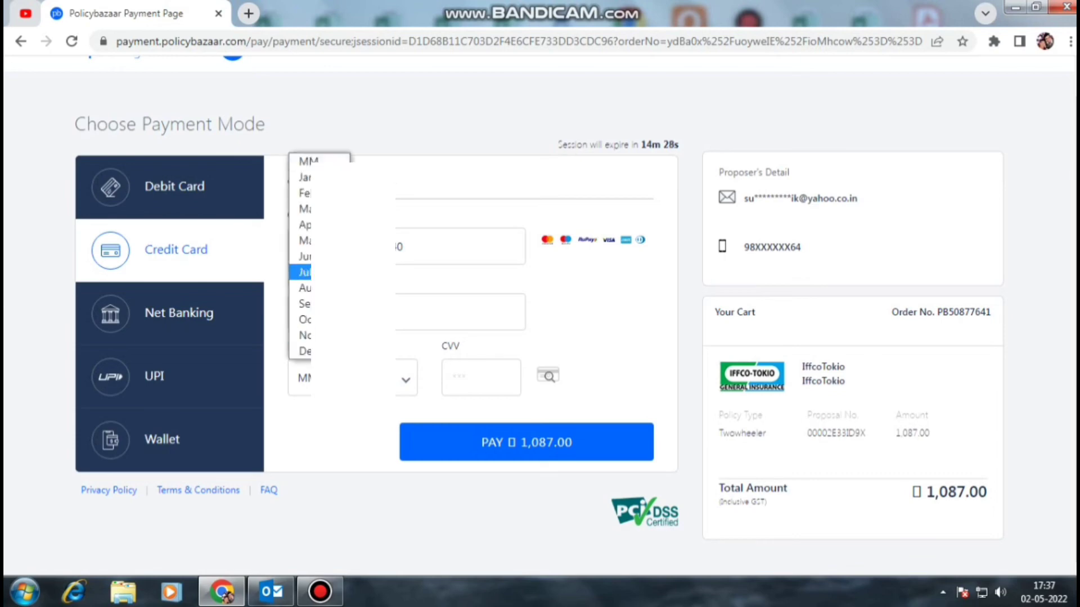
left_click(329, 208)
left_click(410, 389)
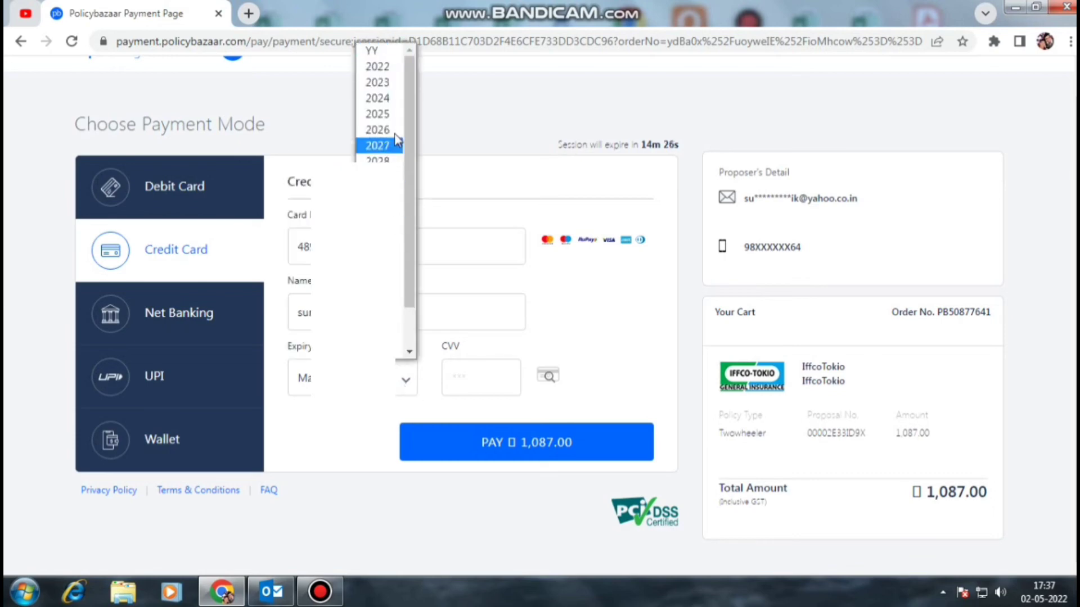
left_click(377, 98)
left_click(482, 383)
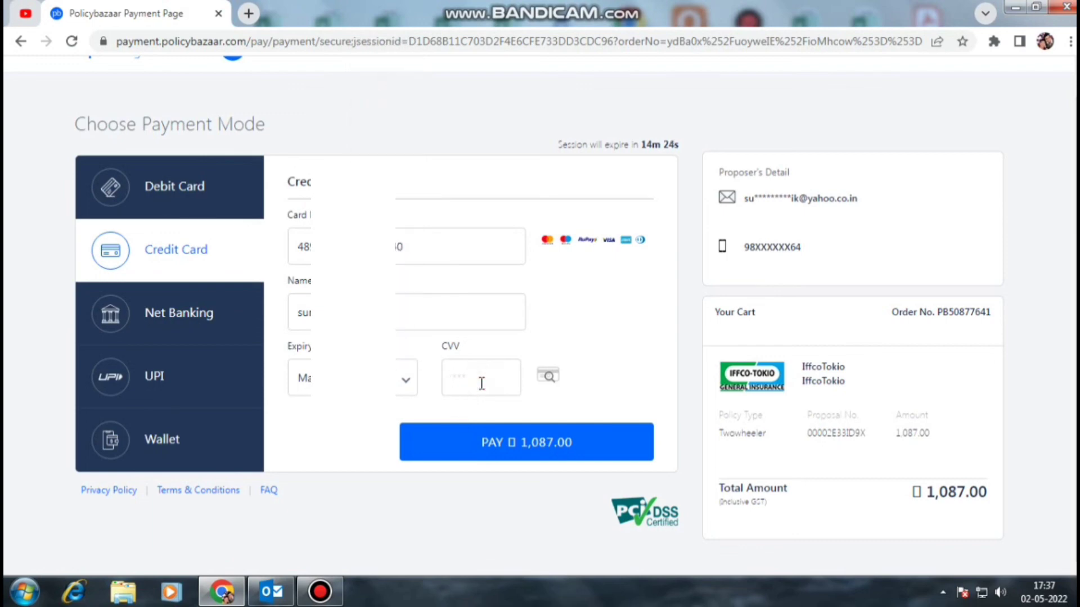
type("***")
left_click(578, 440)
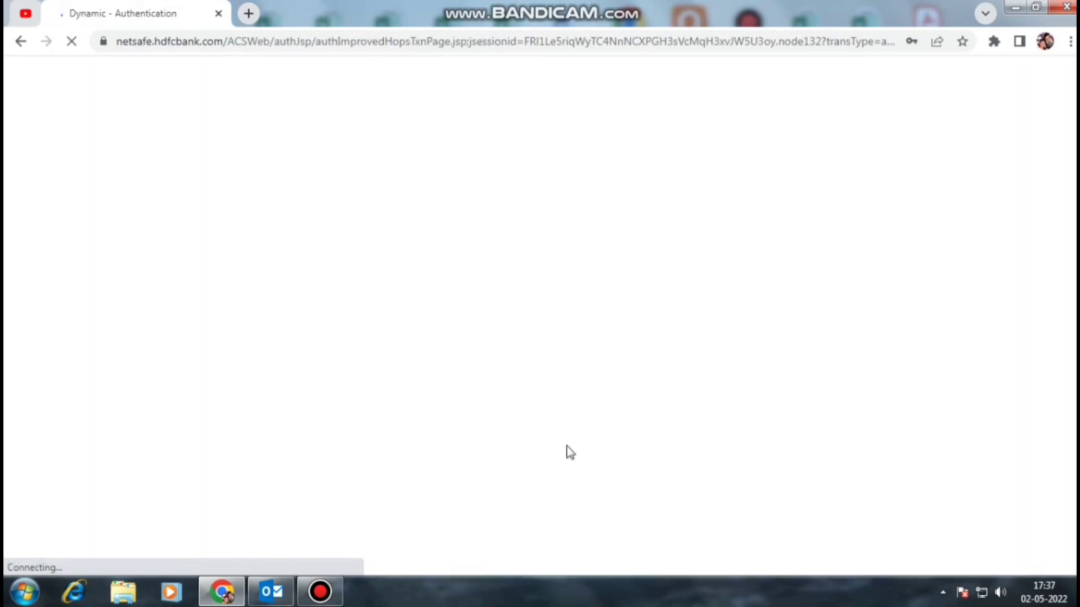
- Enter the SMS one-time password for the Rs. 1087.00 HDFC transaction and submit it
left_click(556, 315)
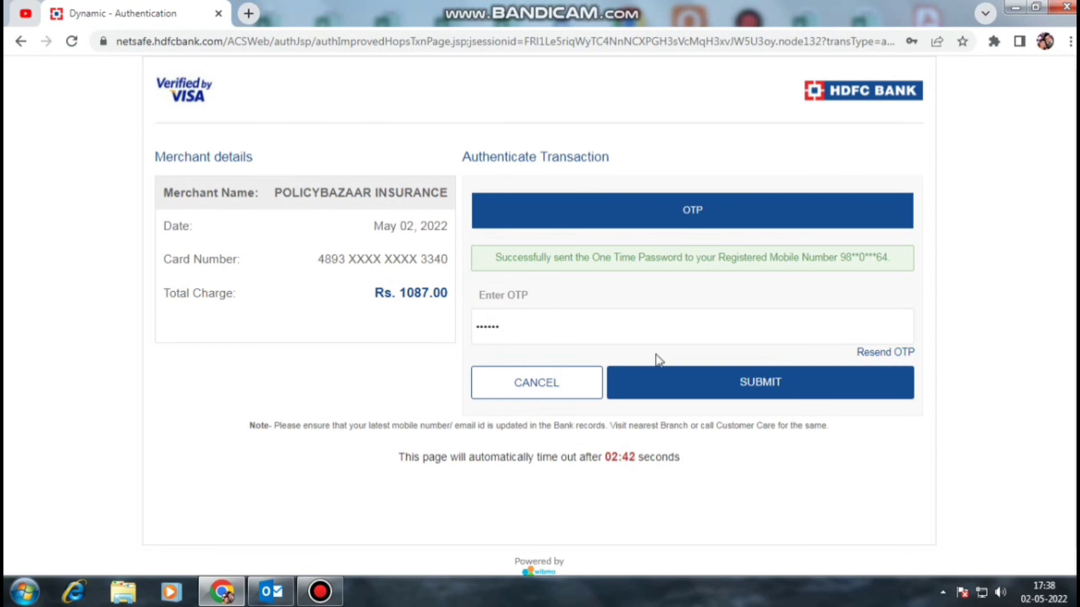
left_click(712, 397)
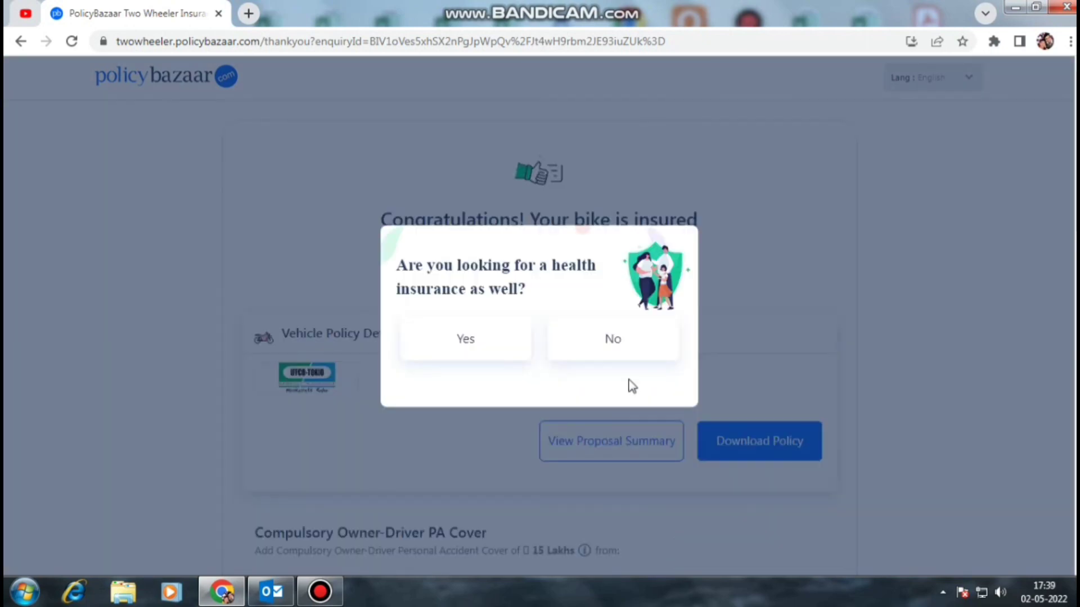
- Decline the health insurance offer and open the IFFCO-TOKIO policy document via Download Policy
left_click(628, 346)
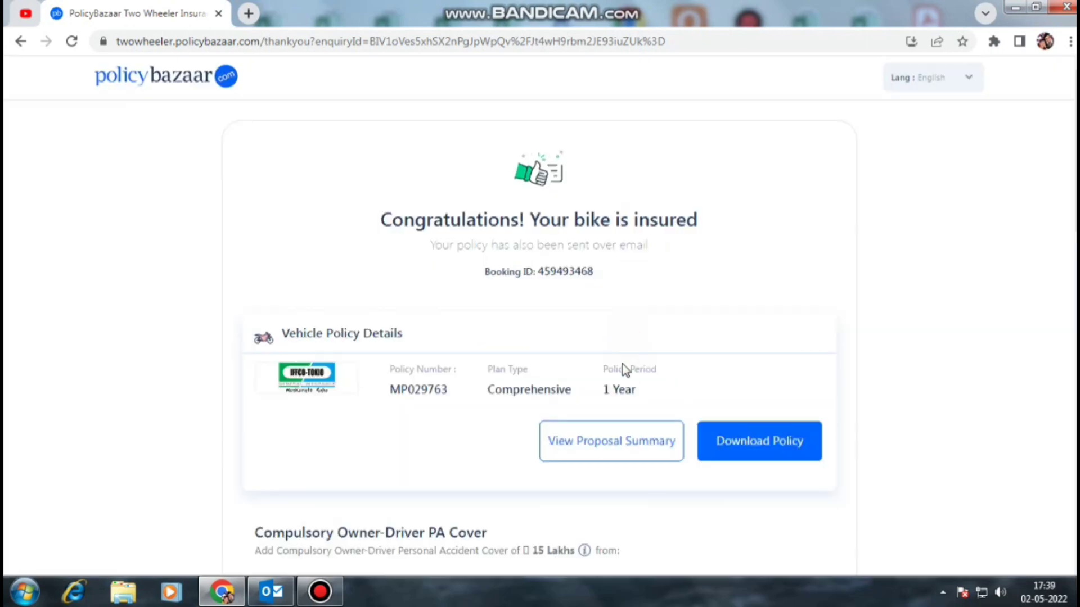
scroll(365, 388, "down", 1)
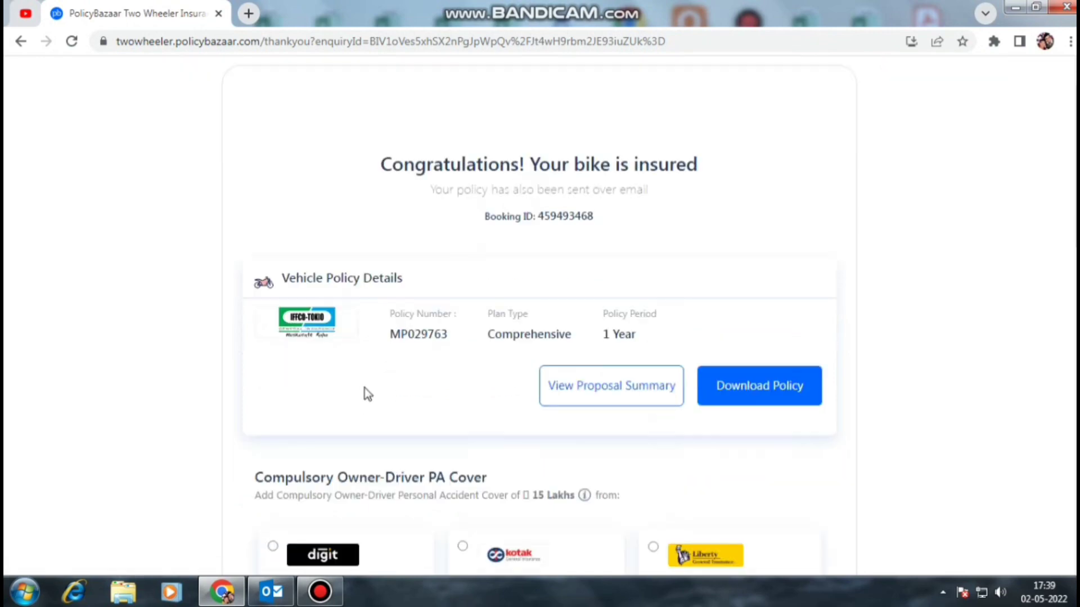
scroll(365, 388, "down", 2)
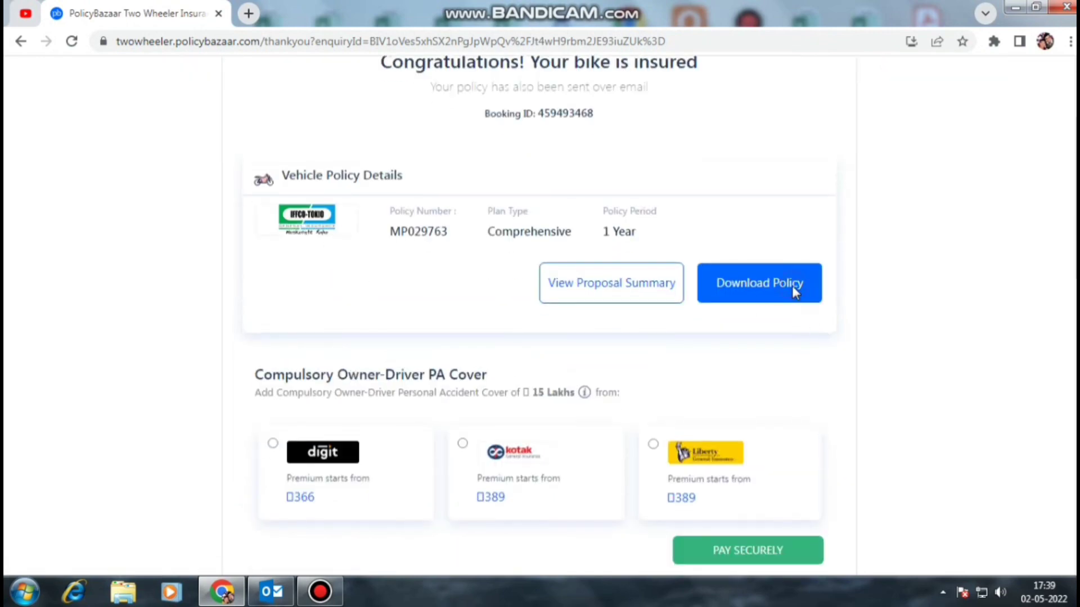
left_click(793, 291)
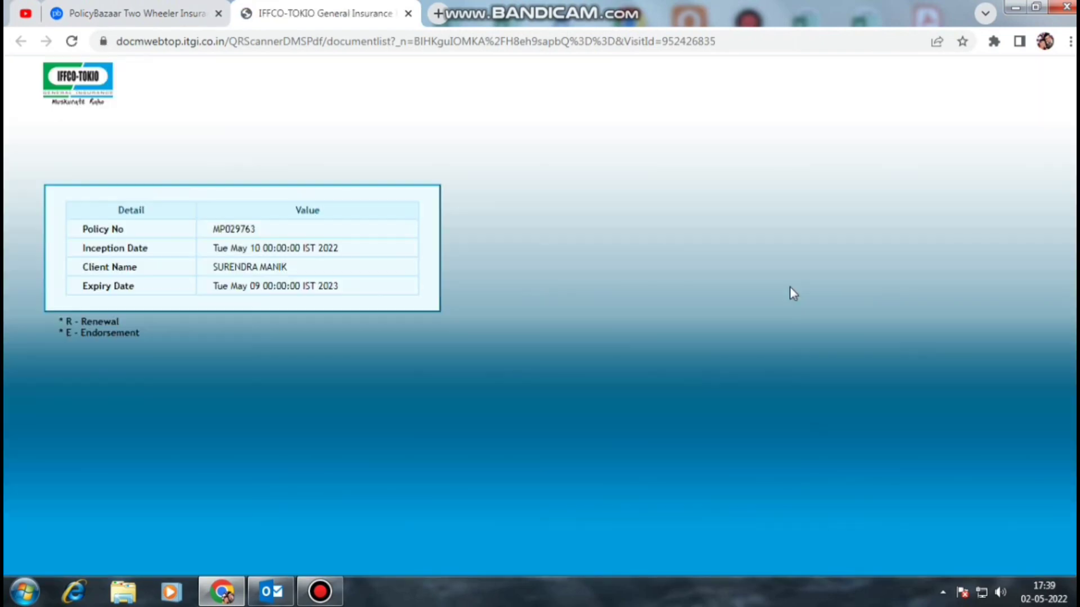
- Set the print destination to HP LaserJet Pro MFP and cancel the failed print preview
right_click(168, 164)
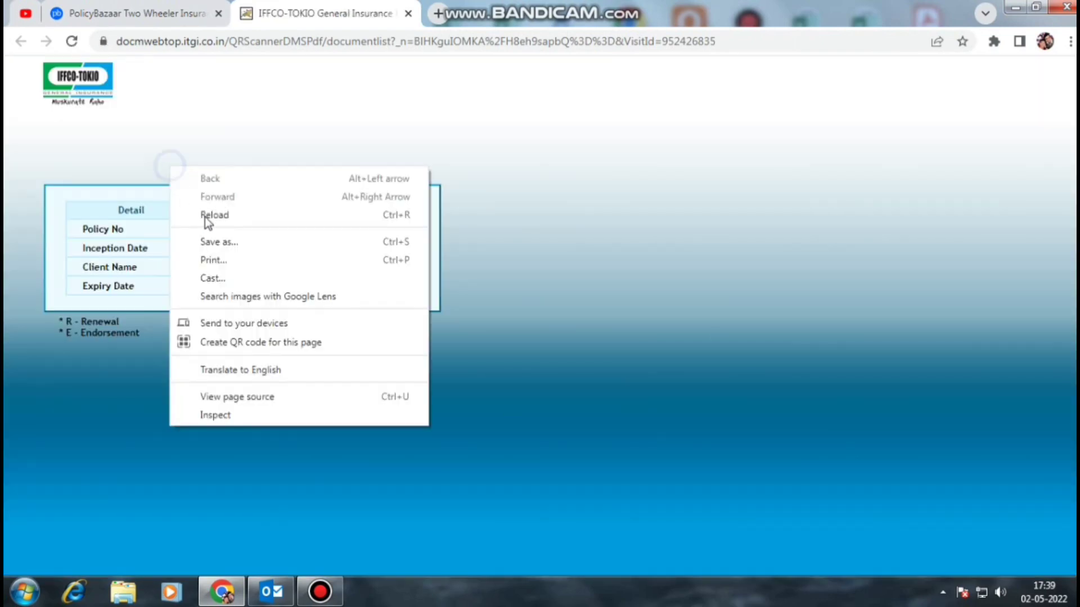
left_click(247, 259)
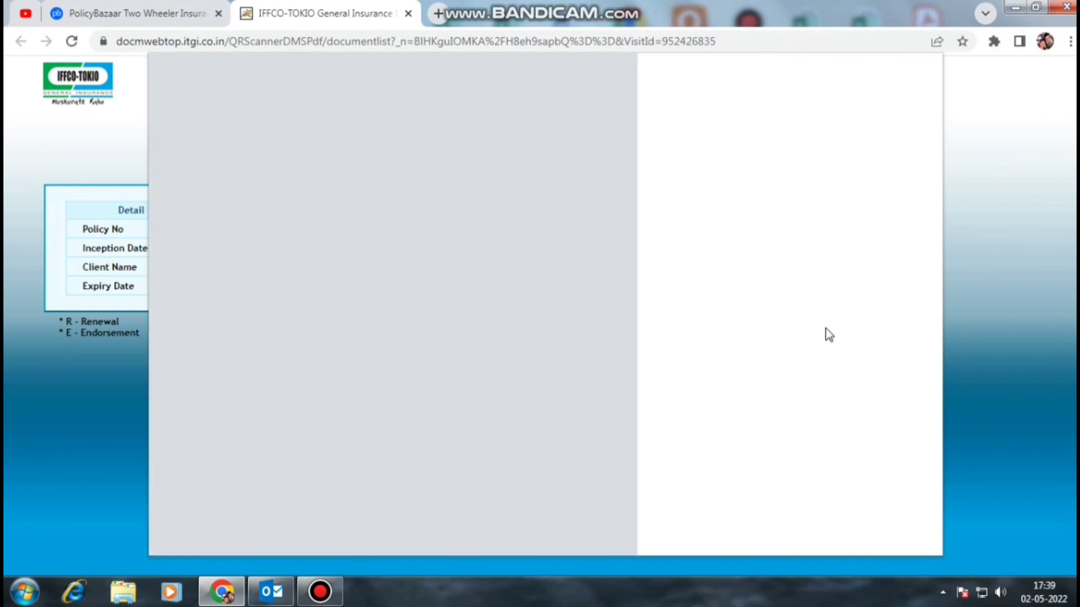
left_click(837, 122)
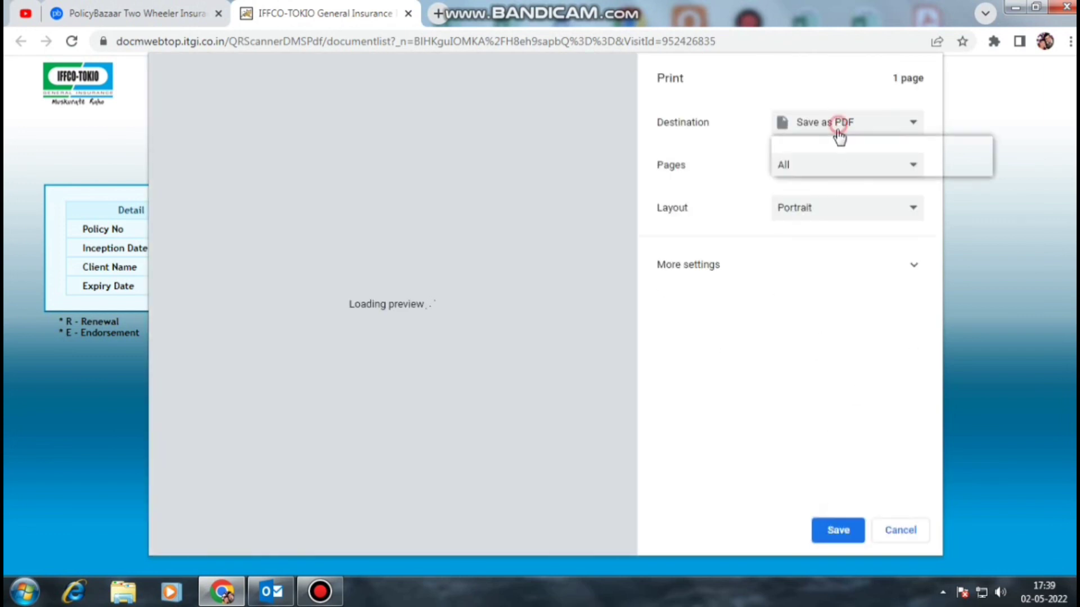
left_click(838, 139)
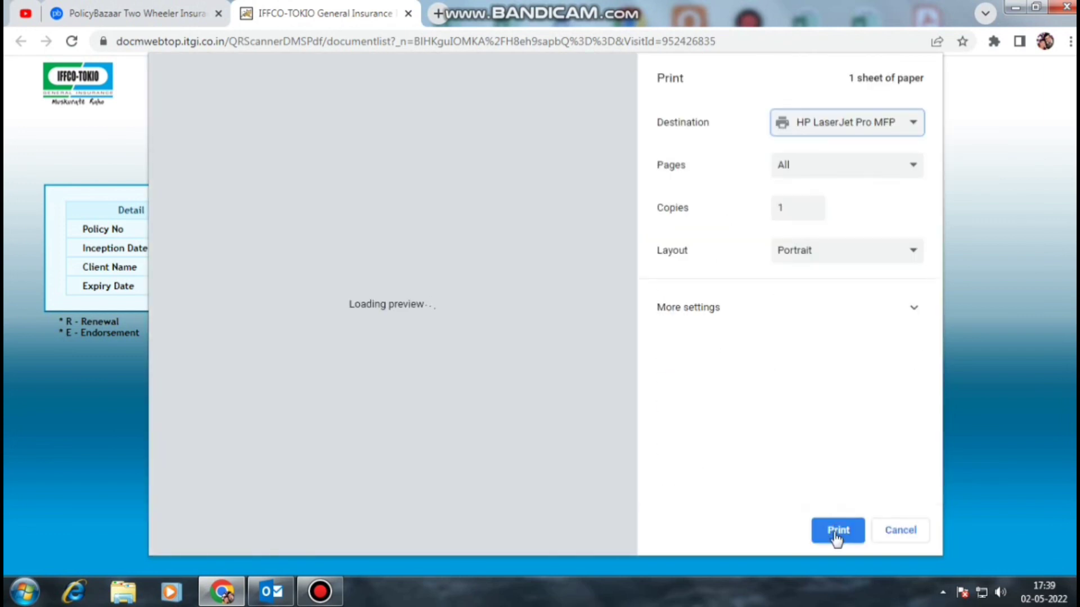
left_click(836, 532)
left_click(900, 530)
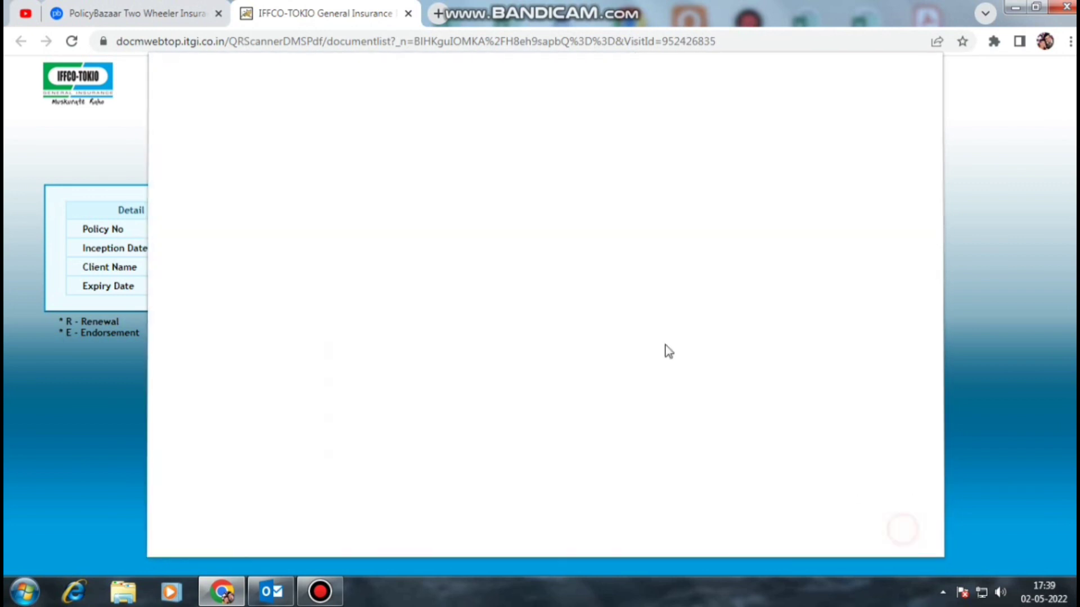
- Print the policy details page again on the HP LaserJet Pro MFP
right_click(308, 223)
left_click(383, 309)
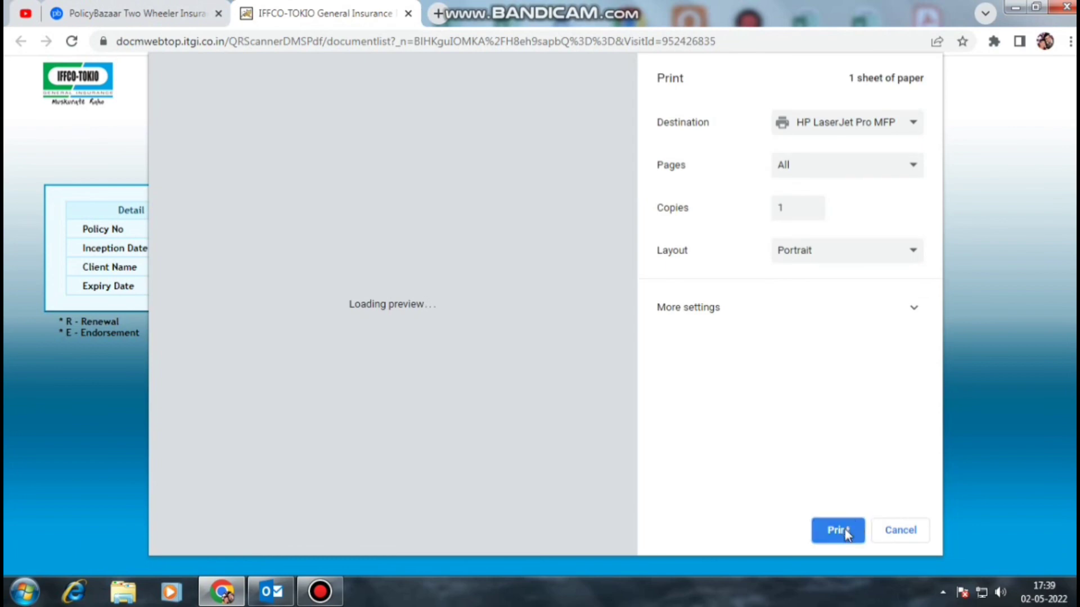
left_click(837, 530)
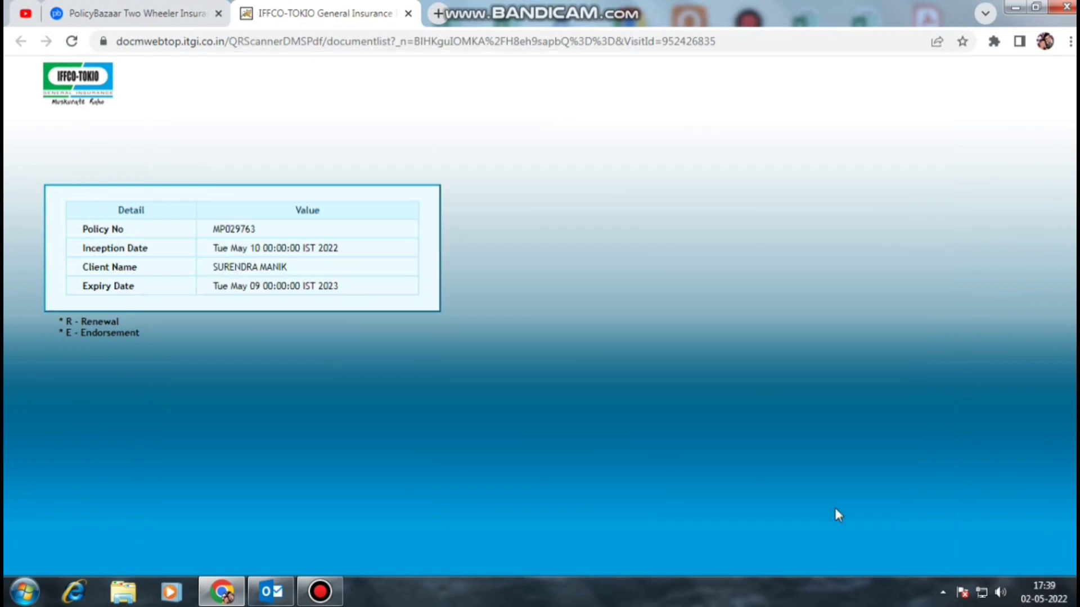
left_click(165, 10)
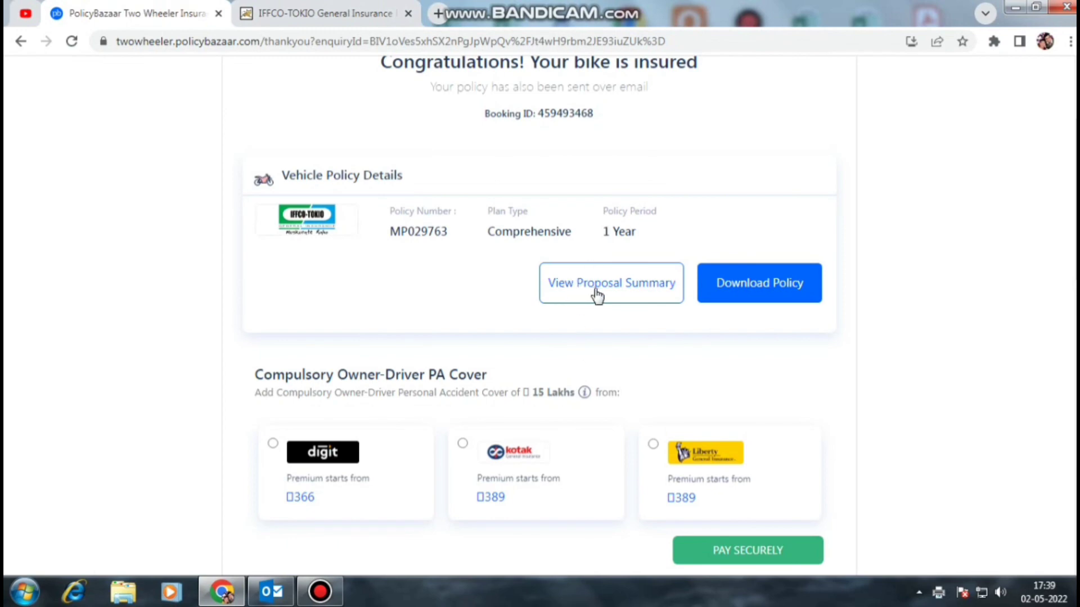
left_click(616, 293)
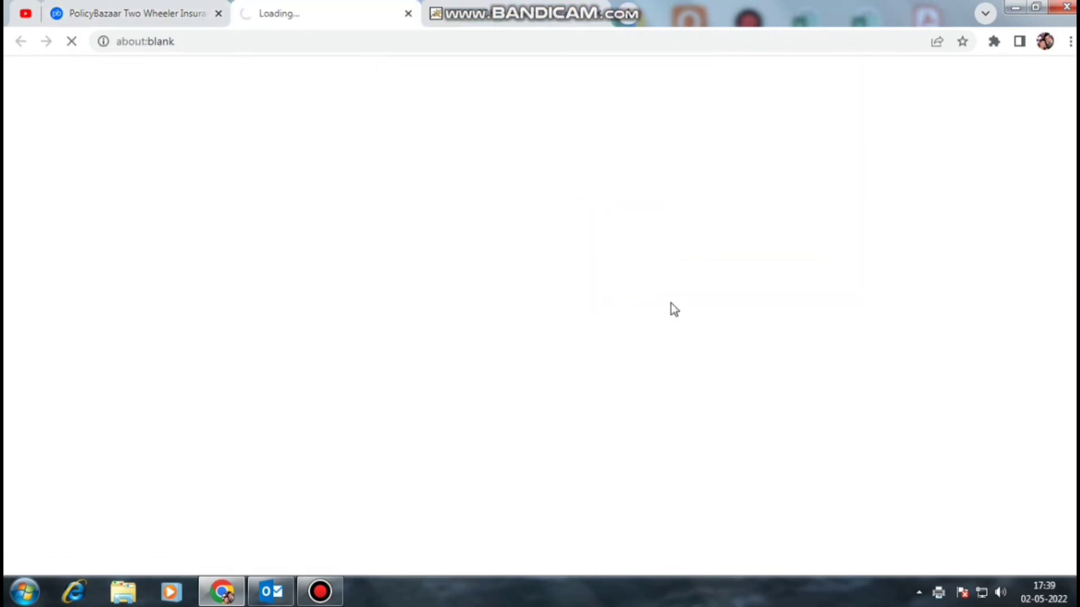
key("ctrl+Tab")
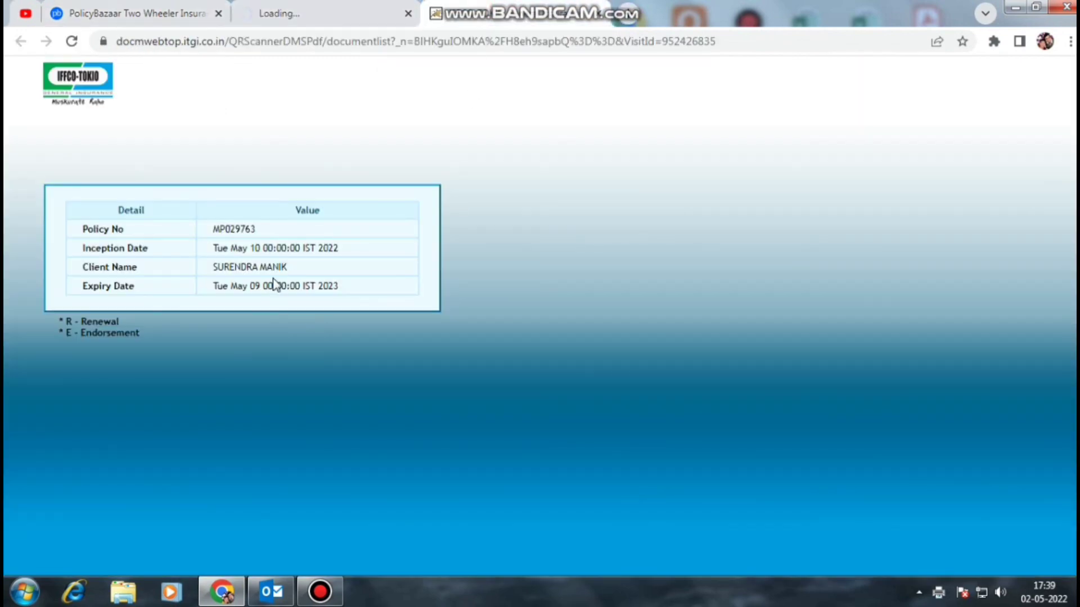
left_click_drag(84, 229, 292, 282)
left_click(444, 285)
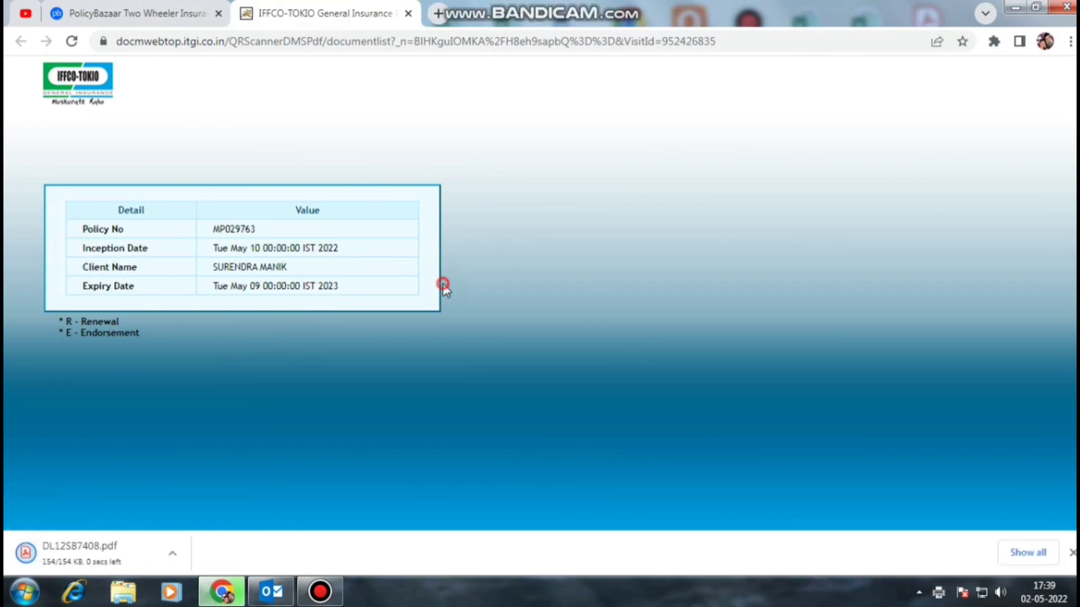
left_click(205, 12)
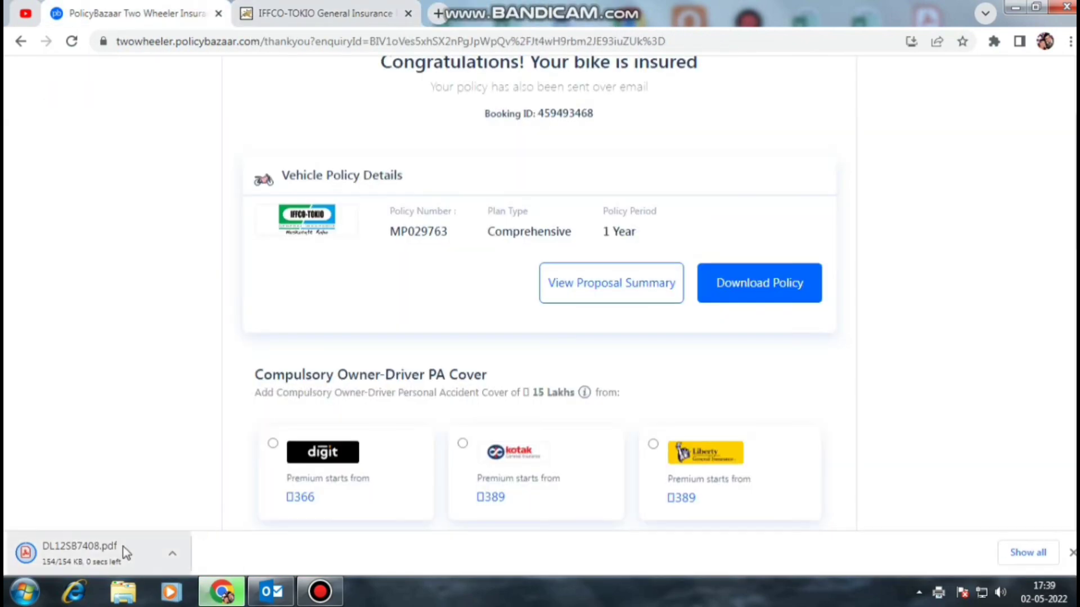
left_click(180, 540)
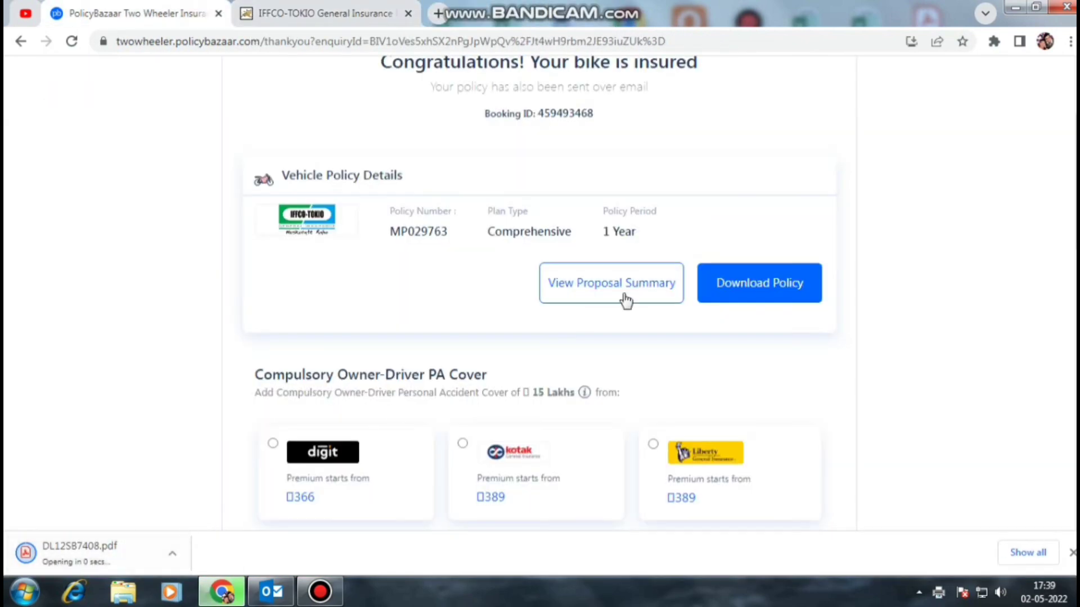